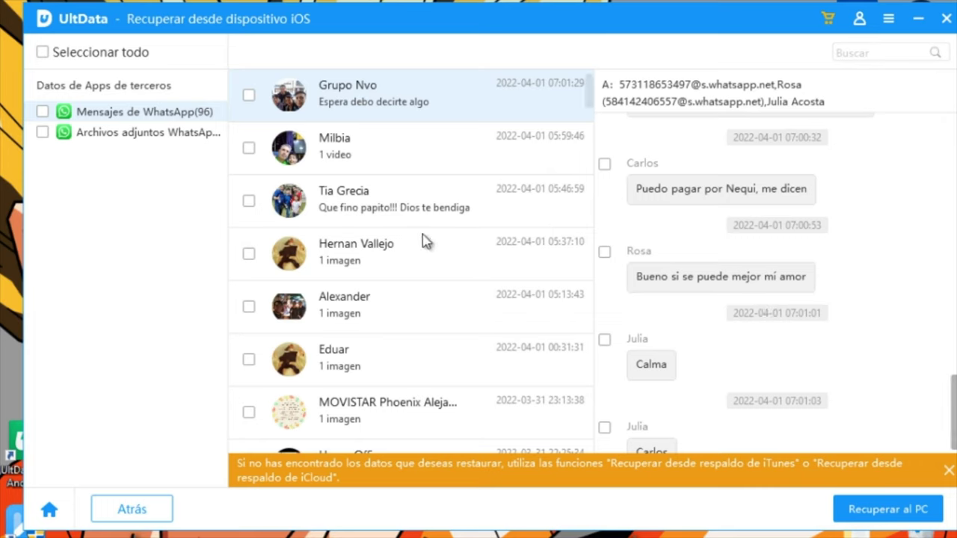
- Open the WhatsApp chat ending 'Okay bro' and dismiss the orange recovery tip banner
scroll(422, 240, "down", 1)
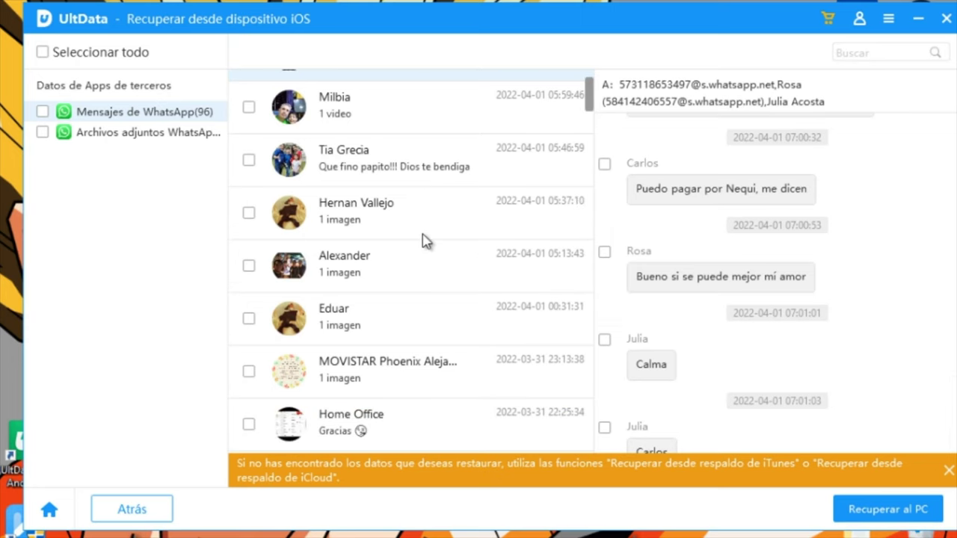
scroll(425, 241, "down", 12)
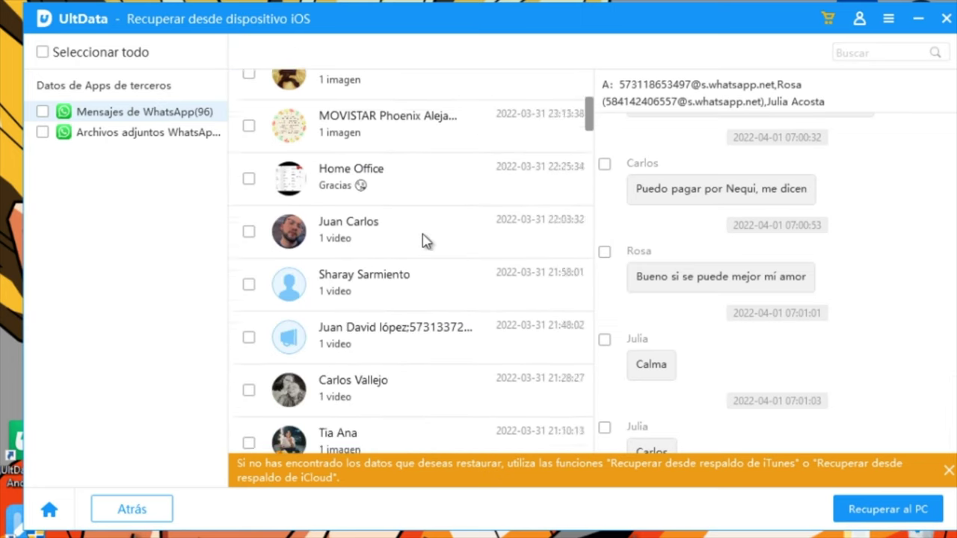
scroll(468, 241, "down", 2)
scroll(469, 241, "down", 8)
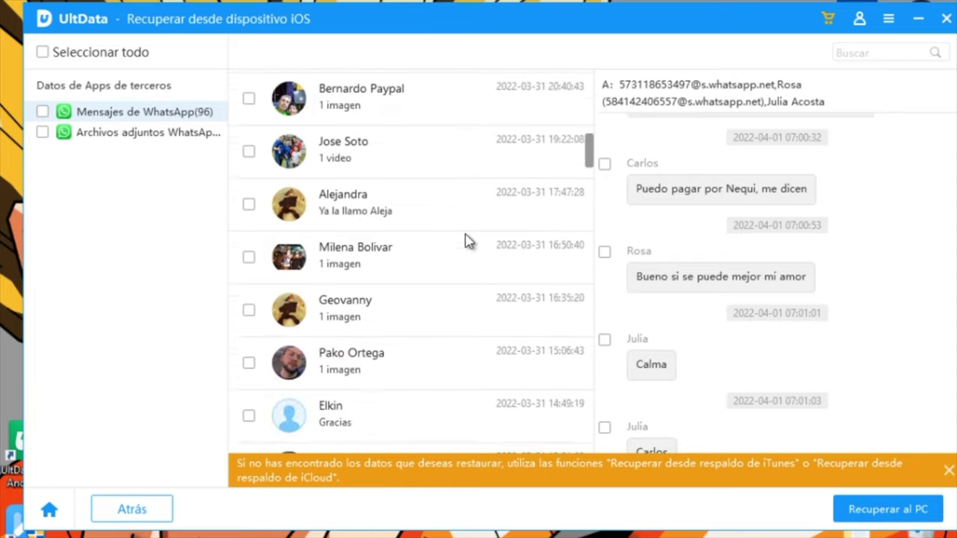
scroll(468, 241, "down", 10)
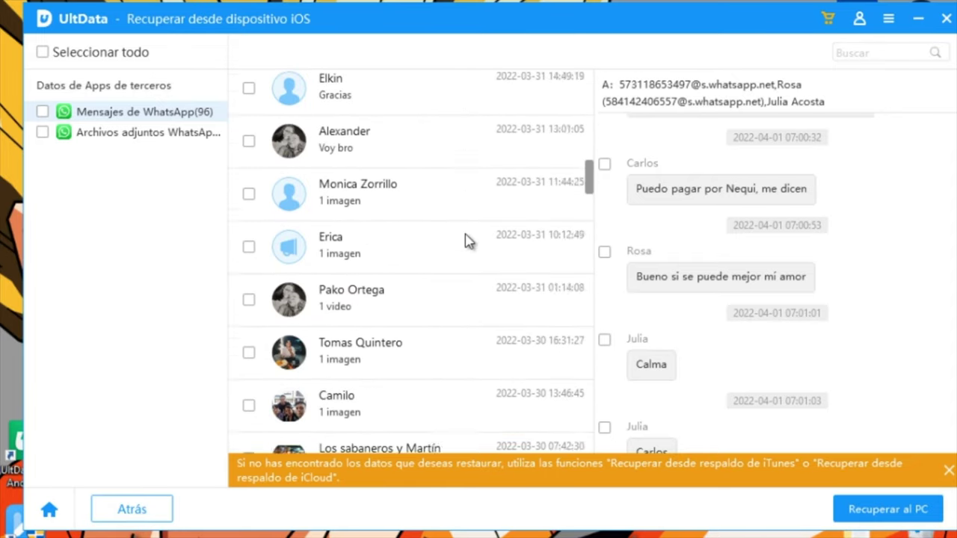
scroll(465, 240, "down", 5)
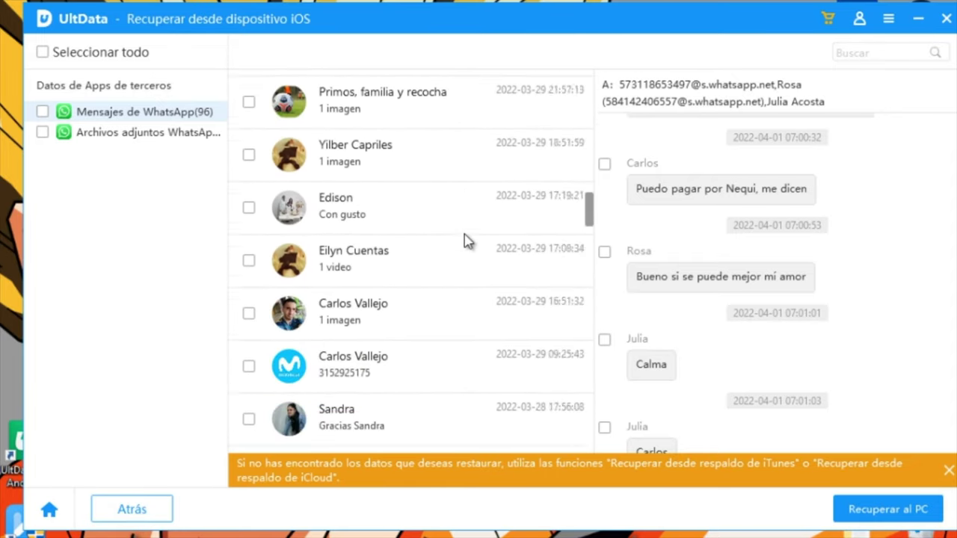
left_click(375, 405)
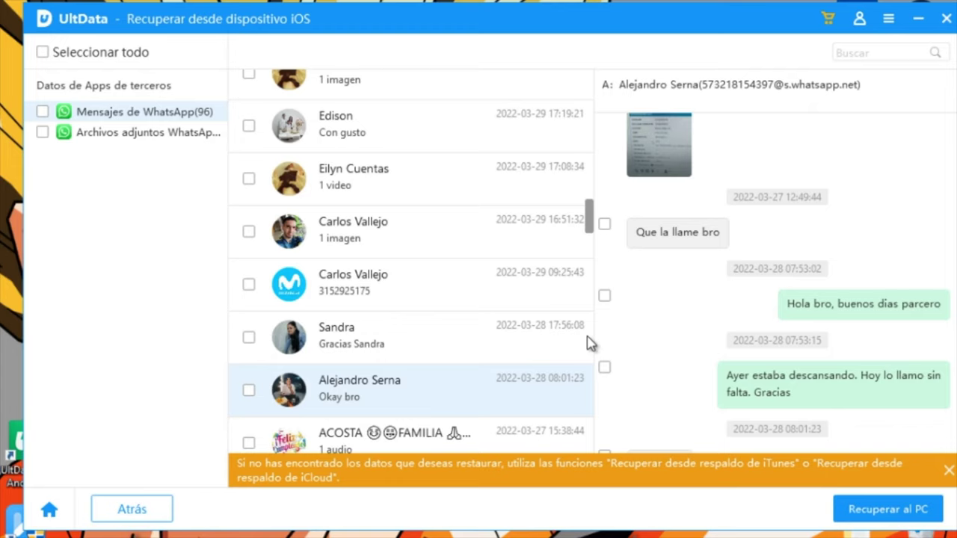
left_click(948, 470)
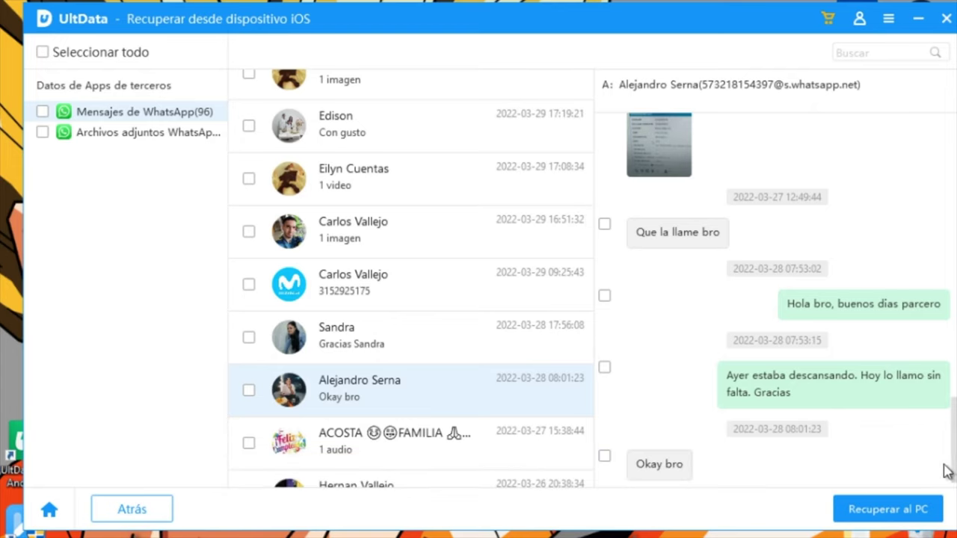
scroll(824, 397, "up", 2)
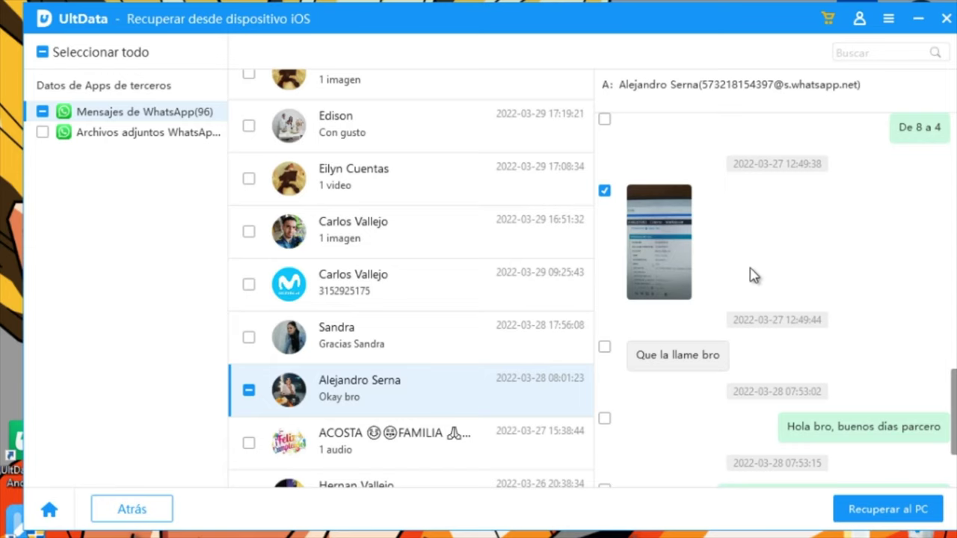
- Tick the 'Que la llame bro', 'Hola bro', 'Ayer estaba descansando' and 'Okay bro' messages
left_click(606, 347)
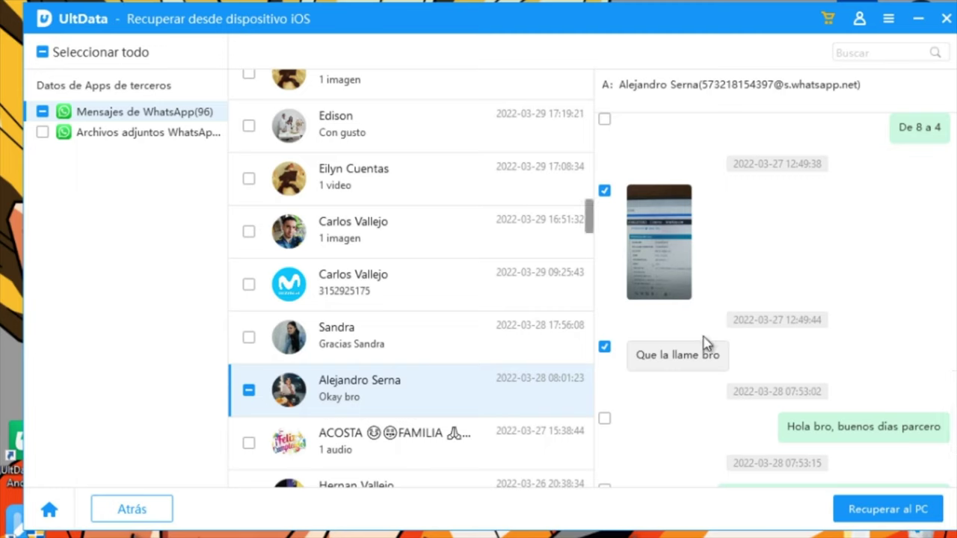
scroll(716, 334, "down", 1)
left_click(604, 377)
left_click(604, 449)
scroll(747, 376, "down", 2)
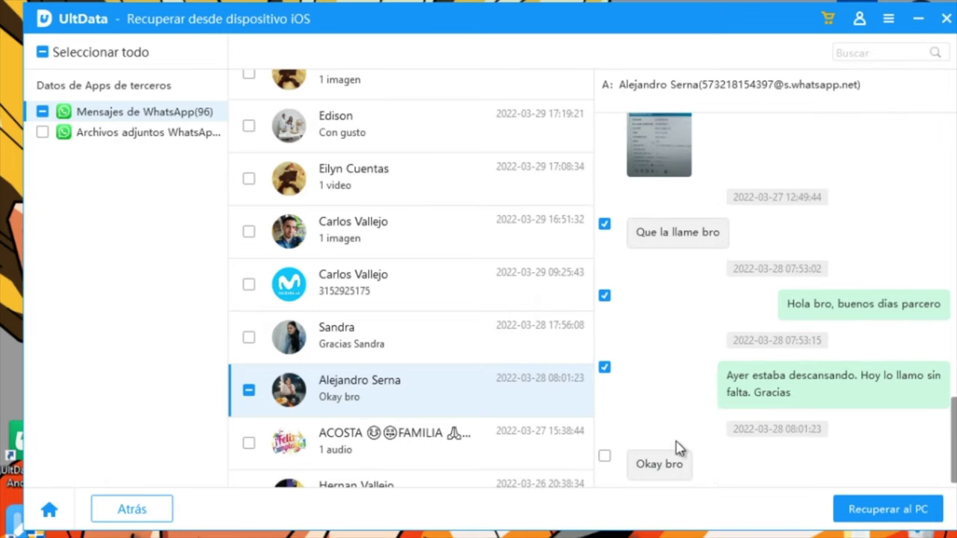
left_click(604, 456)
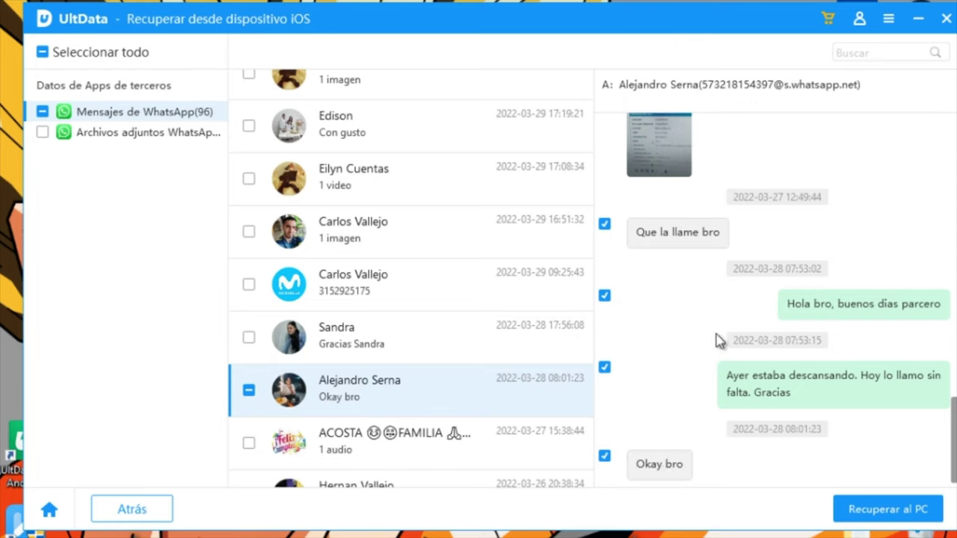
scroll(766, 287, "up", 2)
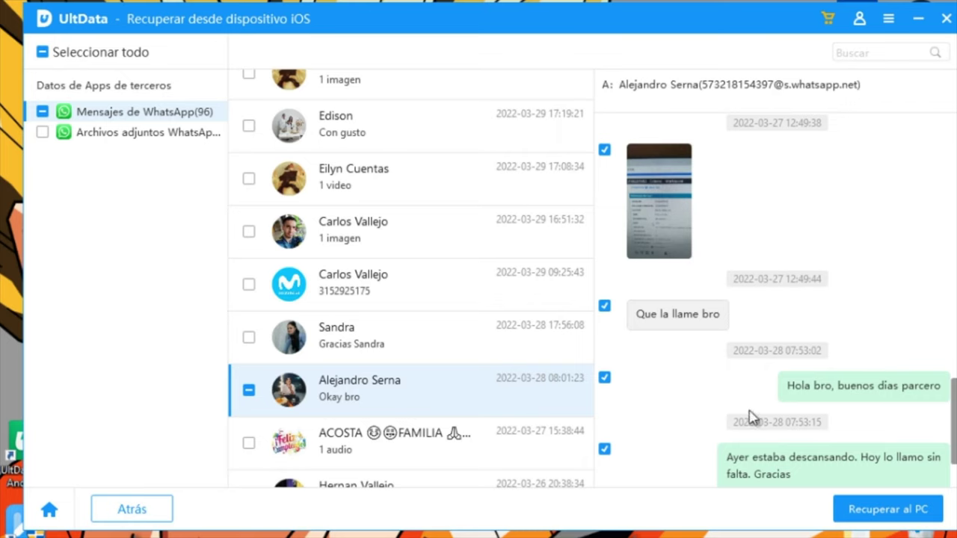
- Recover the checked messages to the PC, saving them into the Escritorio folder
left_click(915, 512)
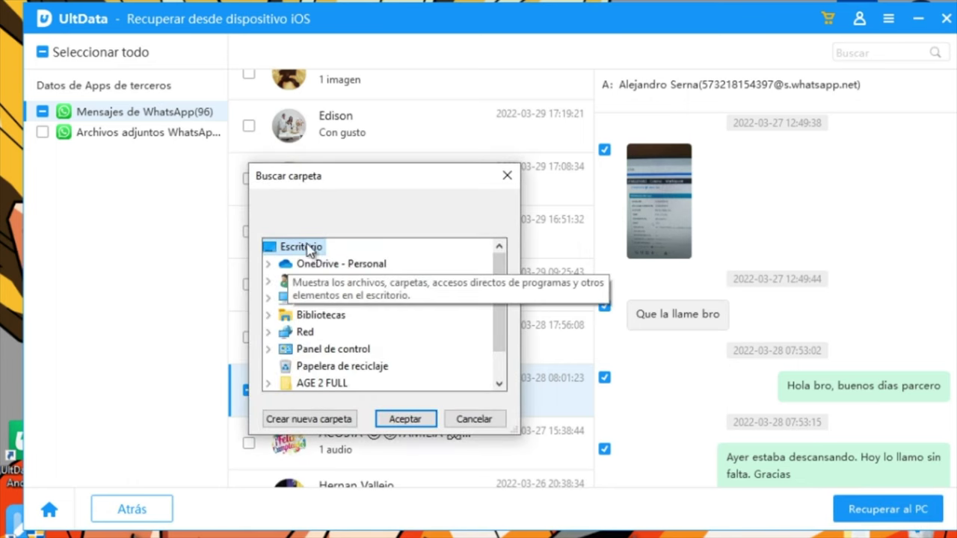
left_click(401, 415)
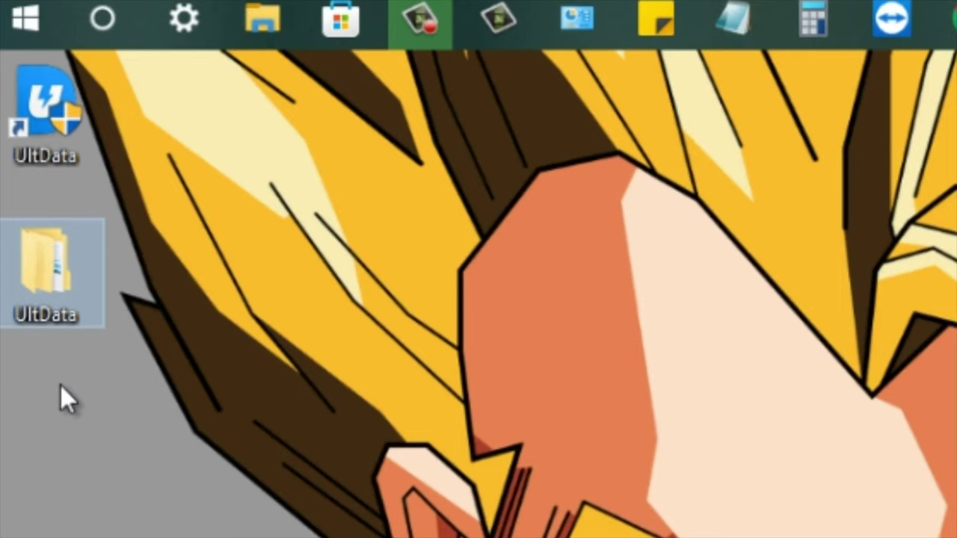
- Browse UltData > iPhone > 2022-03-31 11.47.58 > Mensajes de WhatsApp > Attachments on the Desktop
double_click(75, 291)
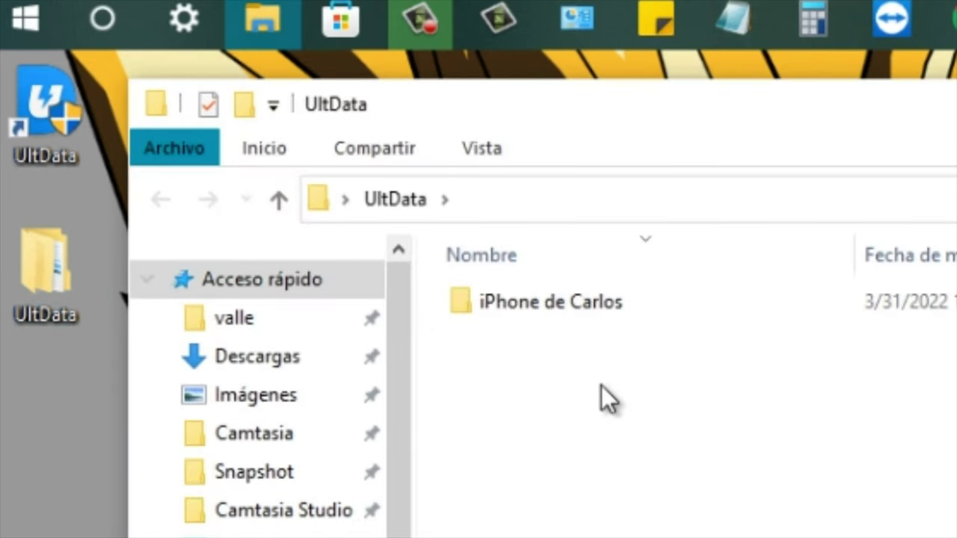
left_click(585, 301)
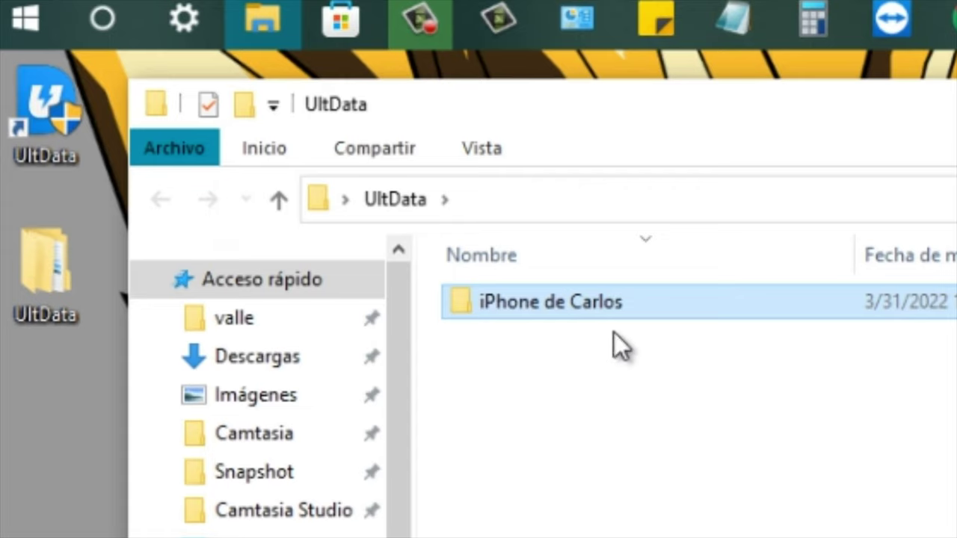
double_click(604, 311)
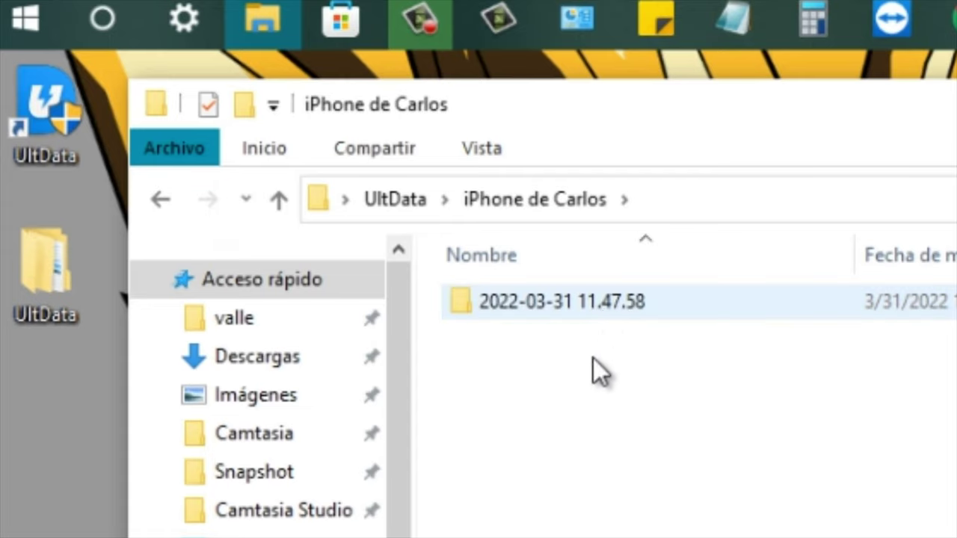
left_click(594, 309)
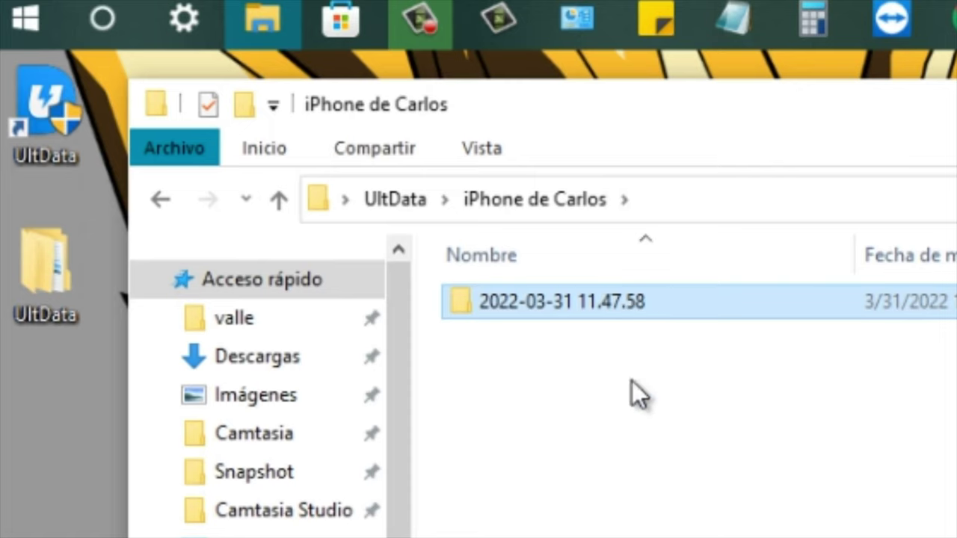
double_click(611, 318)
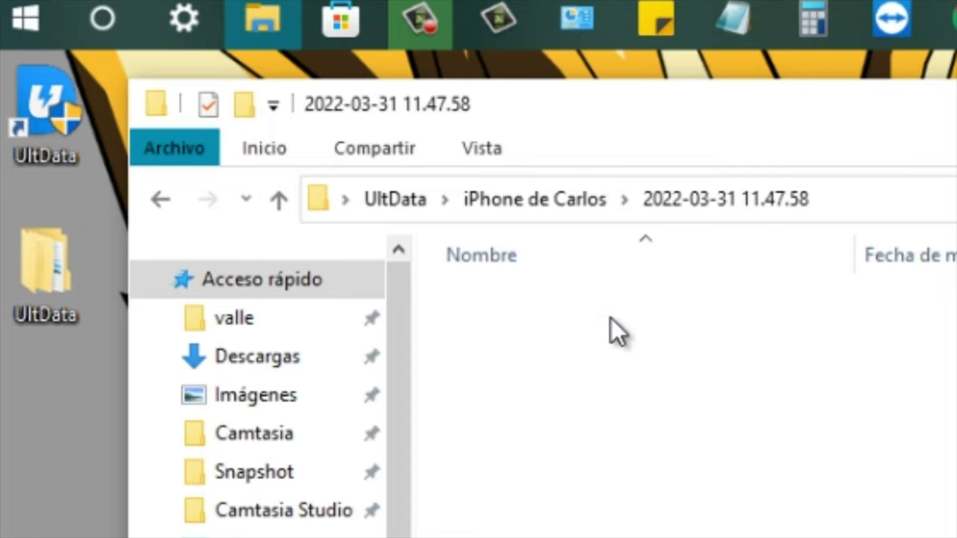
double_click(616, 306)
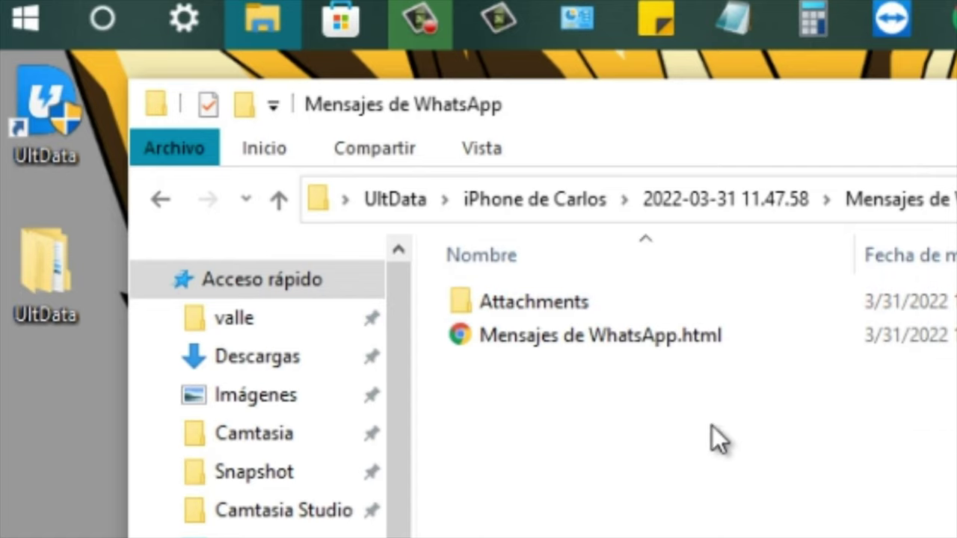
double_click(616, 303)
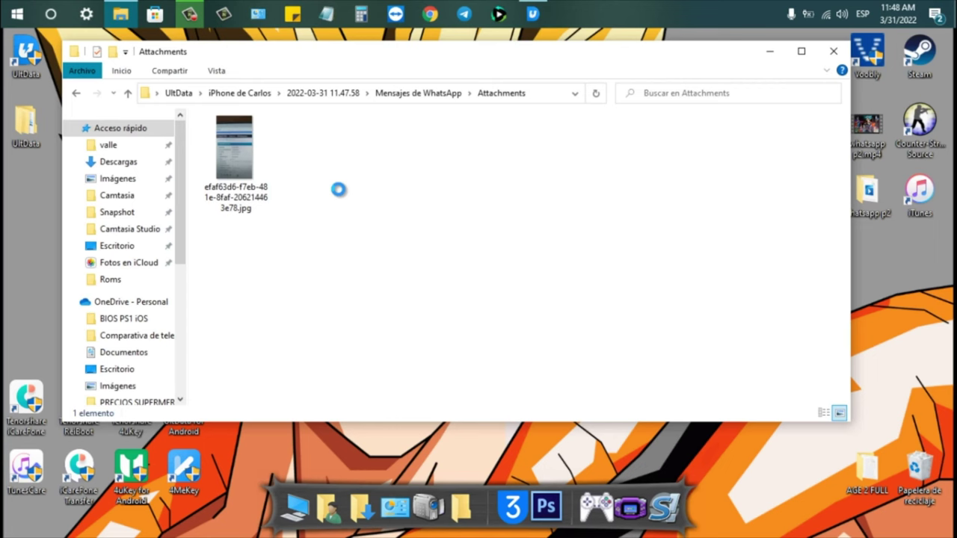
right_click(762, 429)
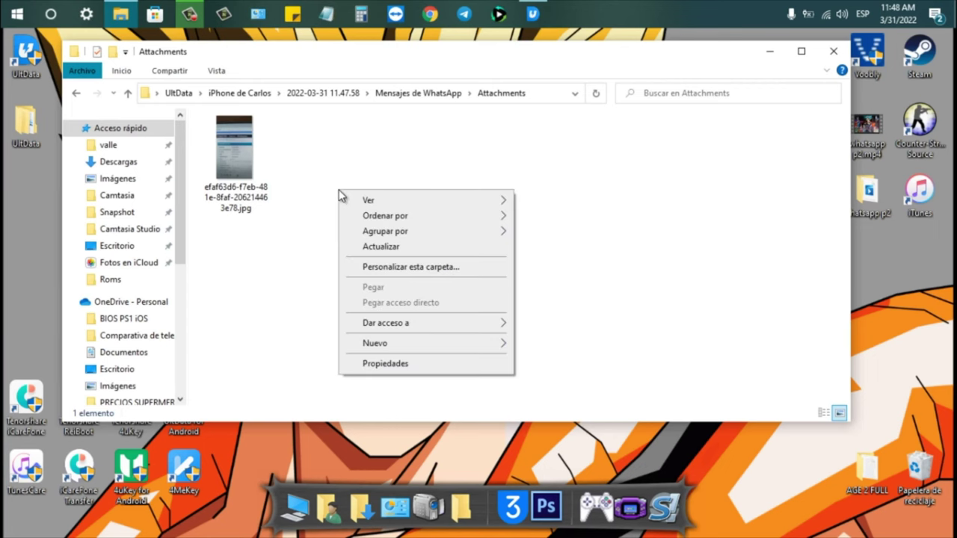
- Show Attachments as extra-large icons, then return to Mensajes de WhatsApp and select its HTML file
mouse_move(365, 199)
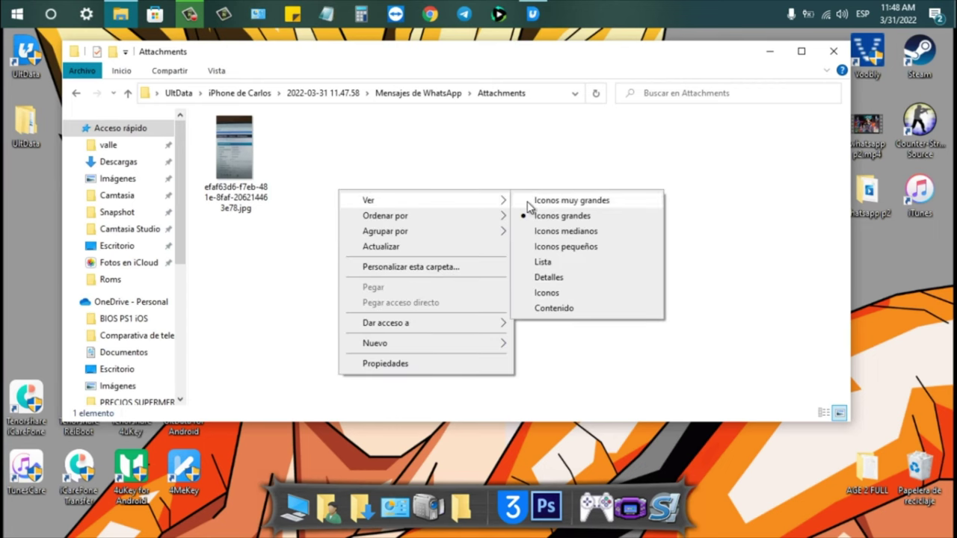
left_click(527, 202)
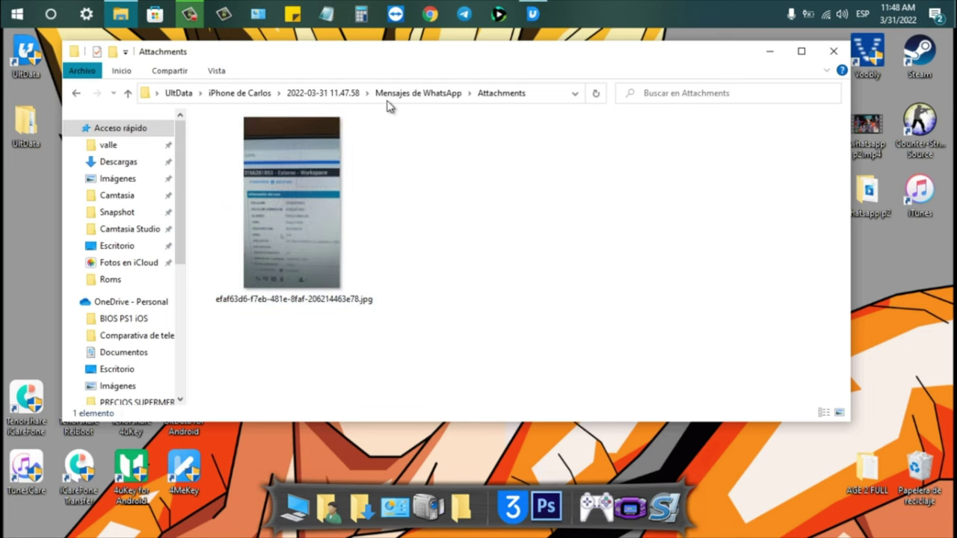
left_click(432, 103)
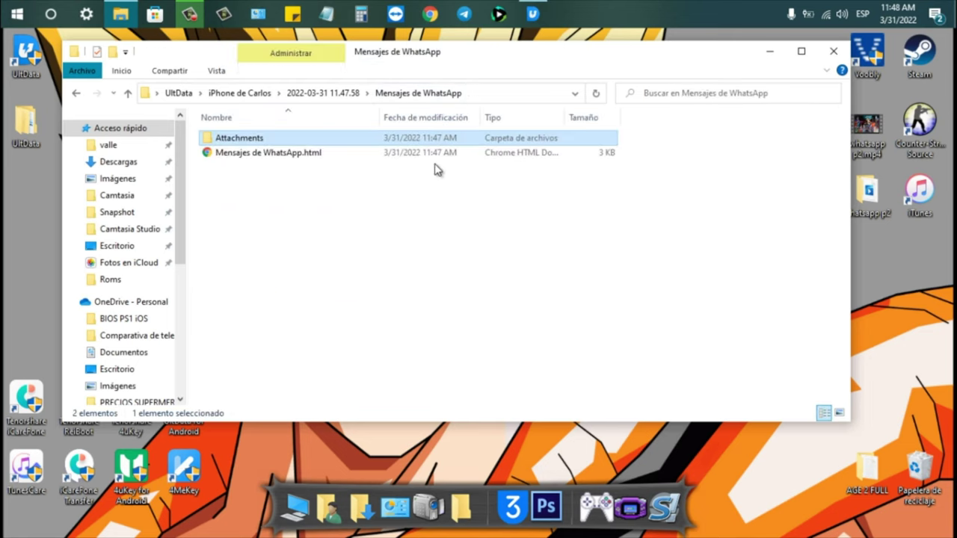
left_click(317, 158)
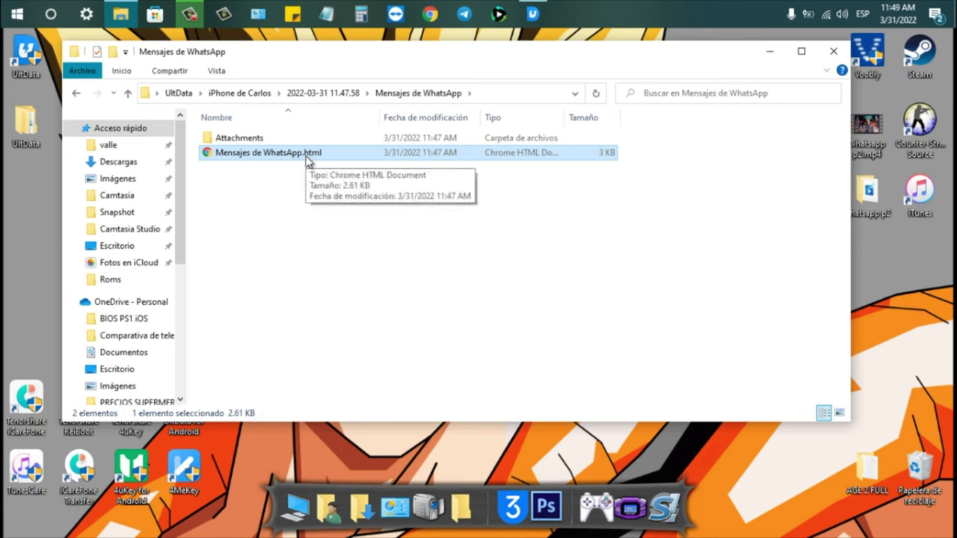
- Open Mensajes de WhatsApp.html in Chrome and read through the recovered messages and image
double_click(308, 154)
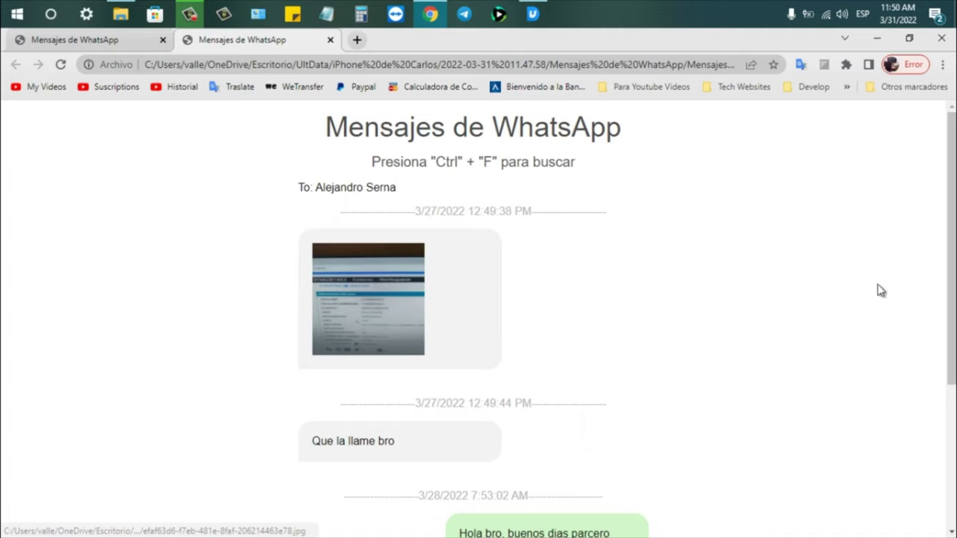
scroll(419, 359, "down", 1)
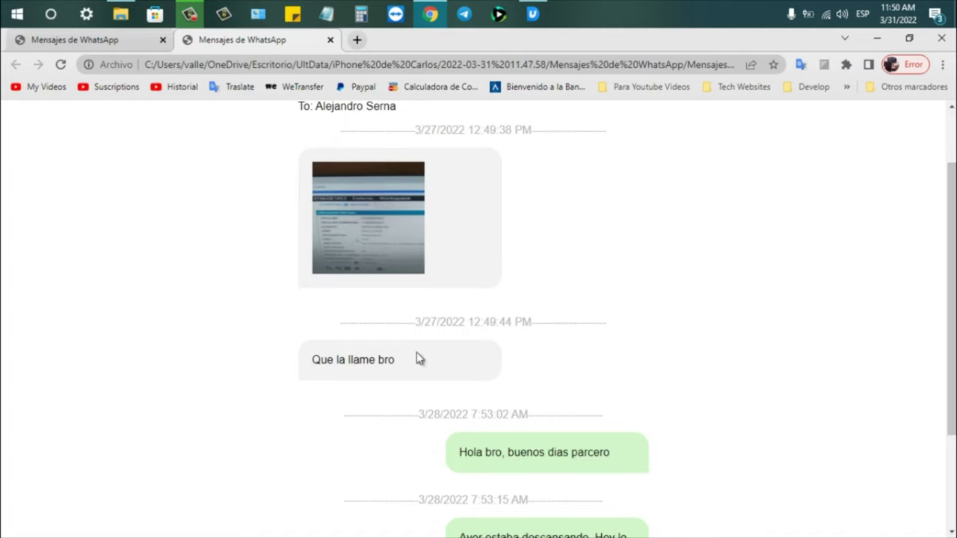
triple_click(515, 327)
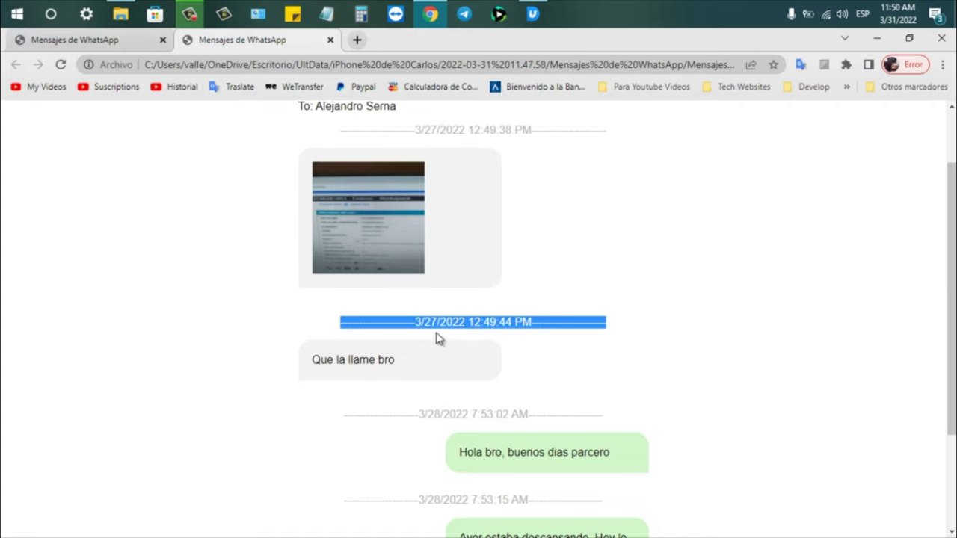
left_click(675, 362)
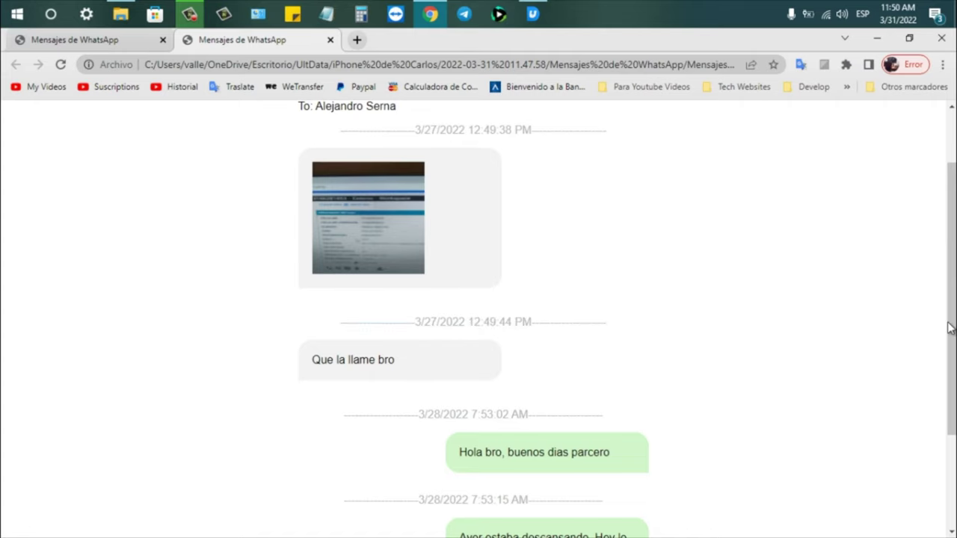
scroll(949, 327, "down", 2)
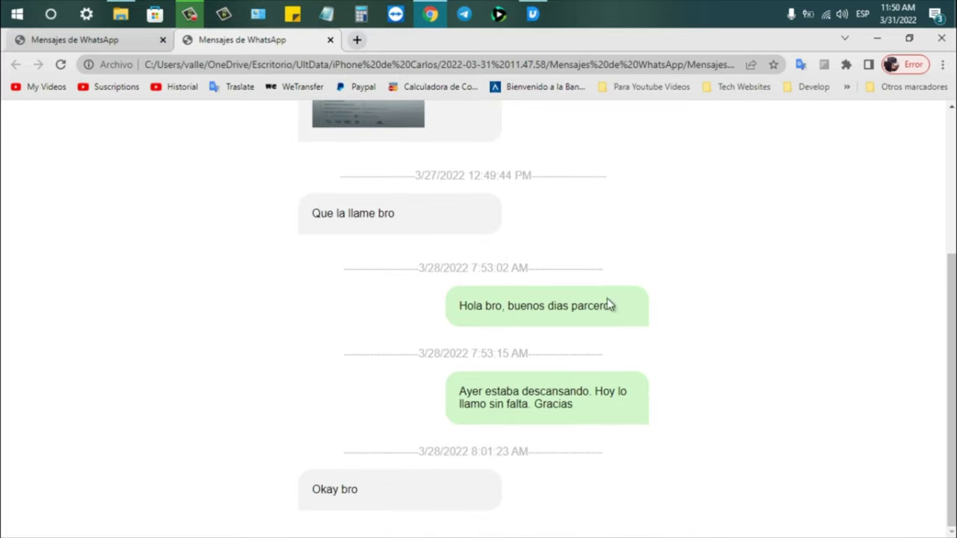
left_click_drag(953, 404, 951, 199)
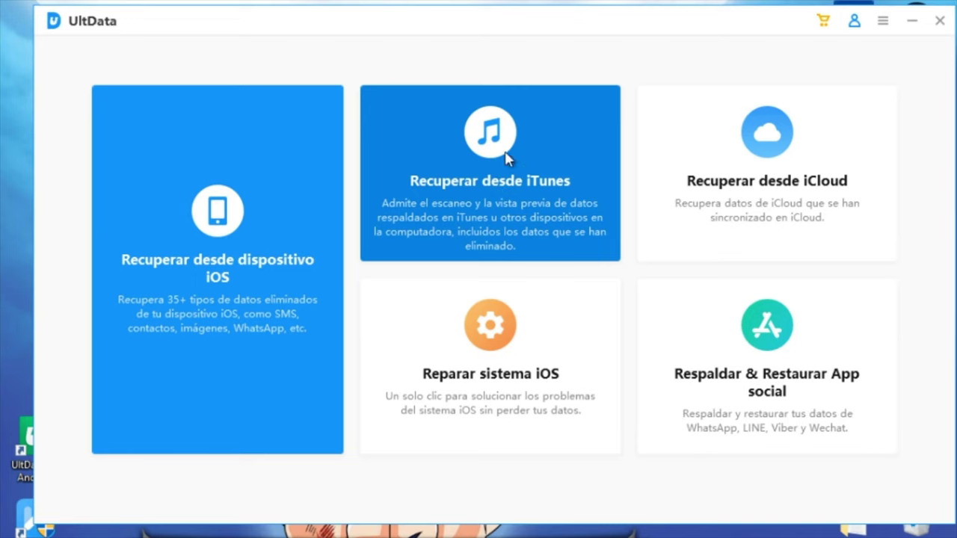
- Choose the Recuperar desde iTunes recovery mode on the UltData home screen
left_click(494, 225)
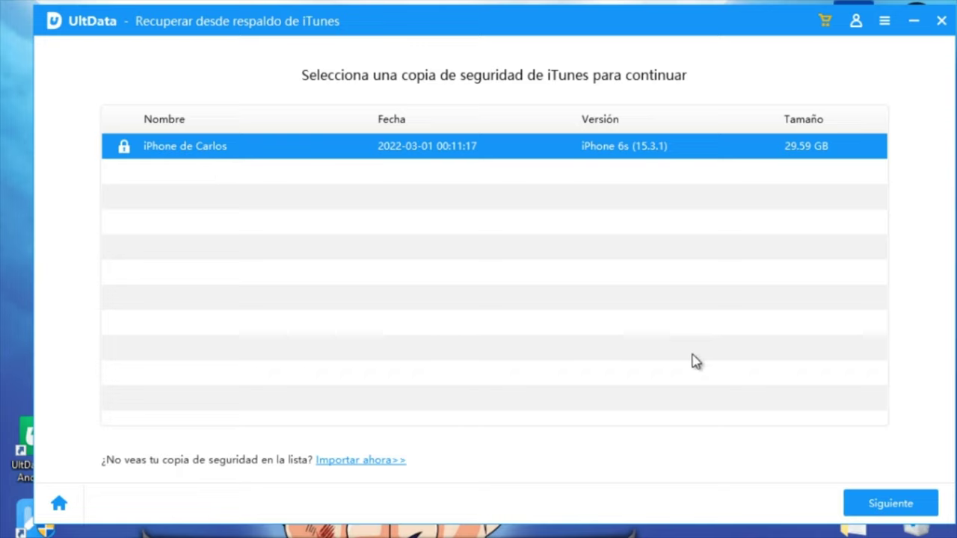
- Continue with the iPhone 6s backup, enter the backup password and decrypt it
left_click(919, 500)
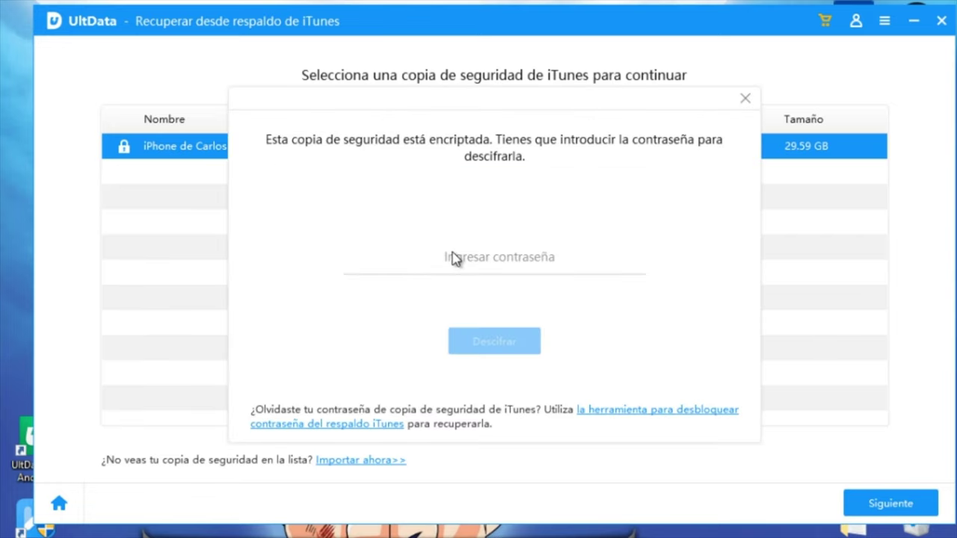
left_click(454, 258)
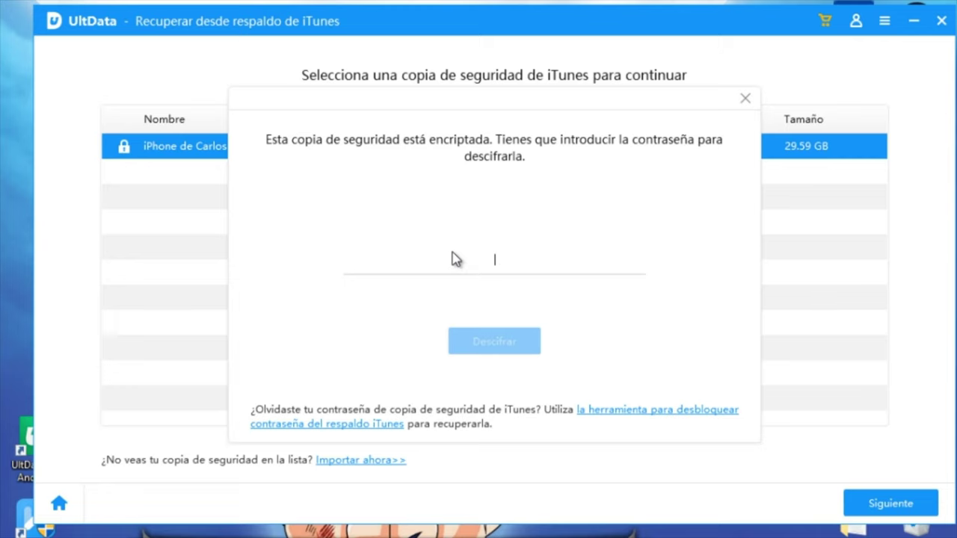
type("12345")
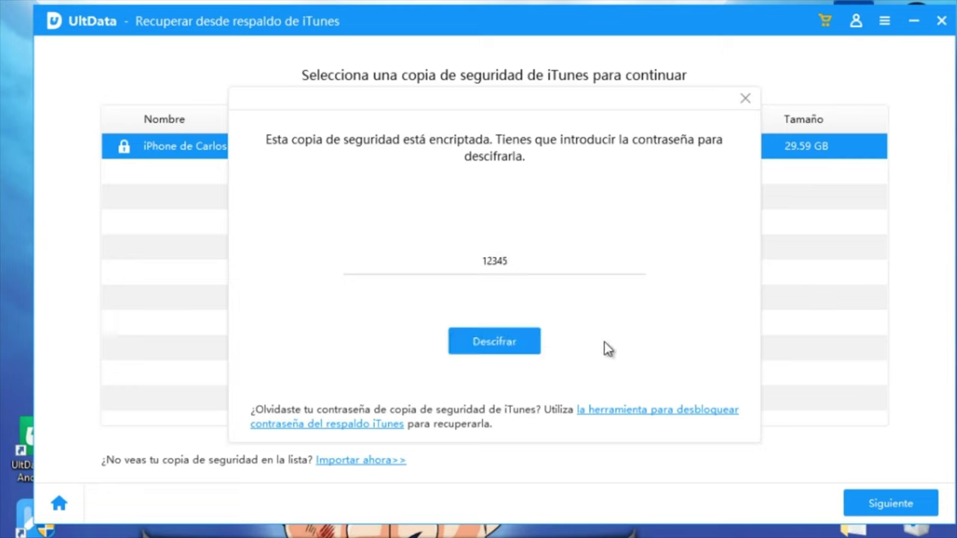
left_click(519, 351)
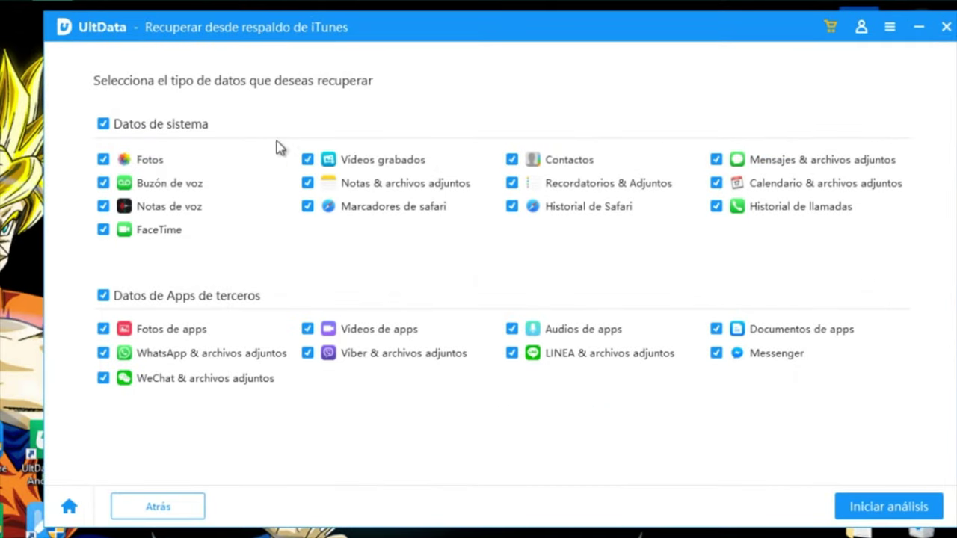
- Limit the scan to WhatsApp & archivos adjuntos, excluding system and third-party data, and start analysis
left_click(103, 124)
left_click(104, 296)
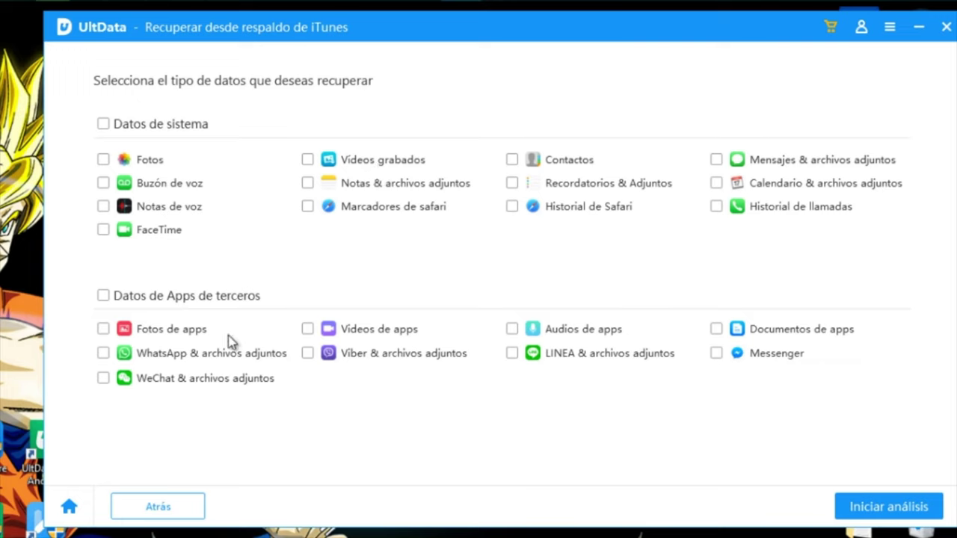
left_click(103, 355)
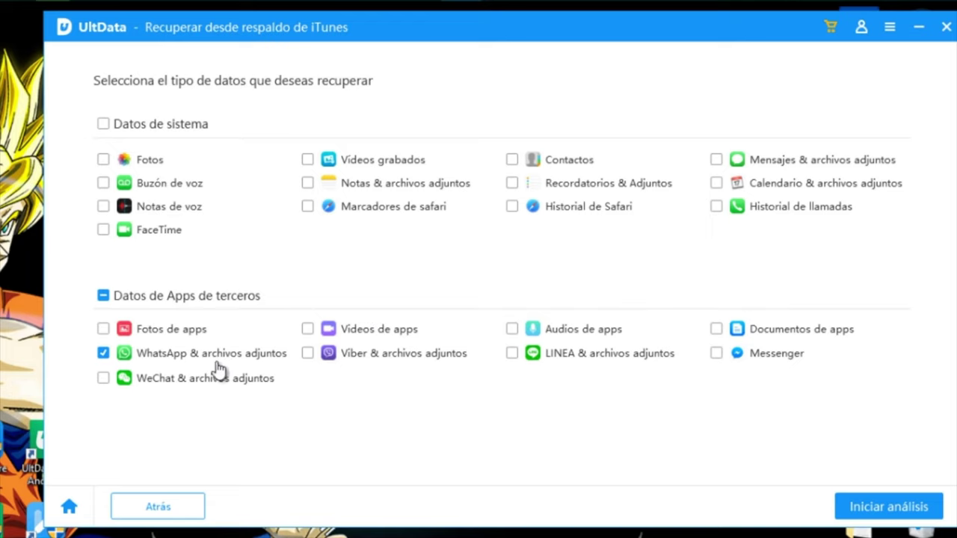
left_click(878, 514)
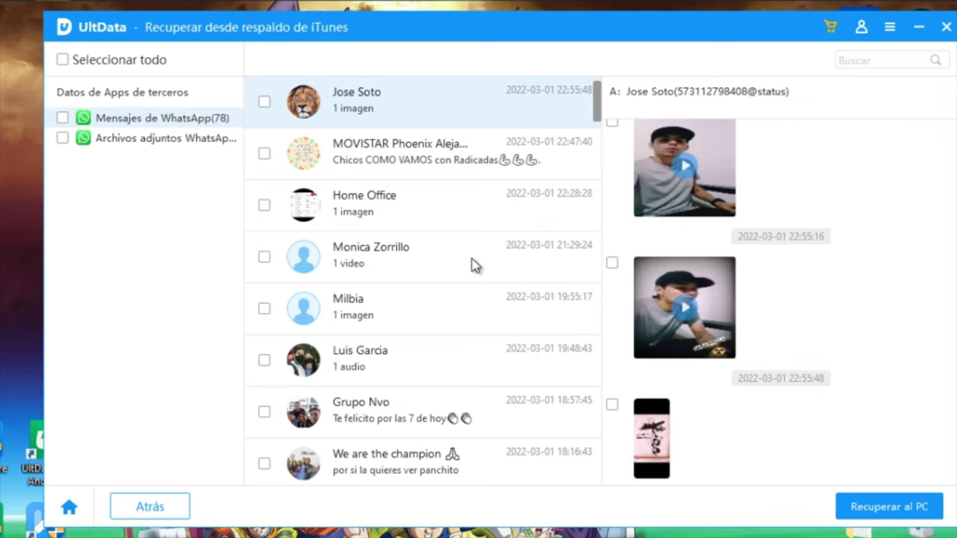
- Open the WhatsApp conversation ending 'Gracias pa'
scroll(472, 264, "down", 5)
scroll(473, 302, "down", 6)
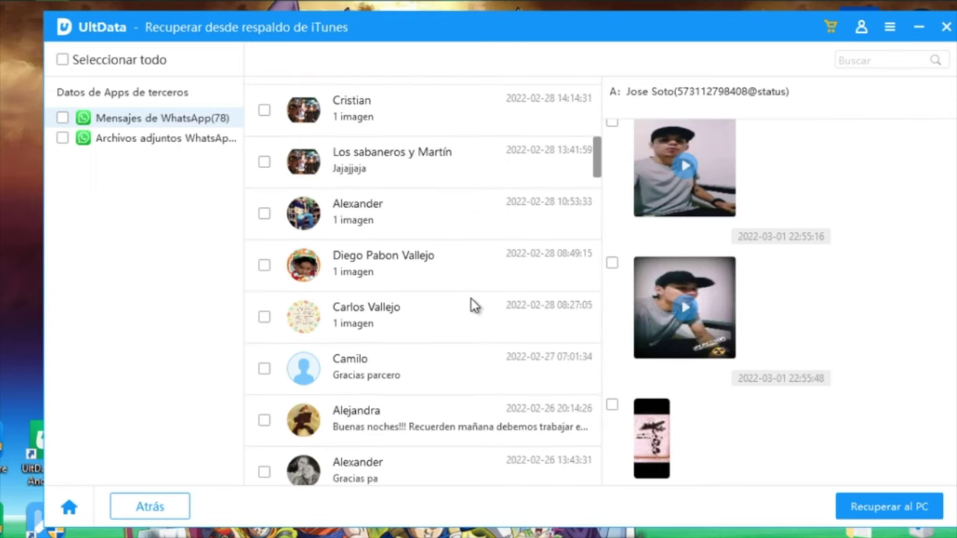
scroll(473, 305, "down", 1)
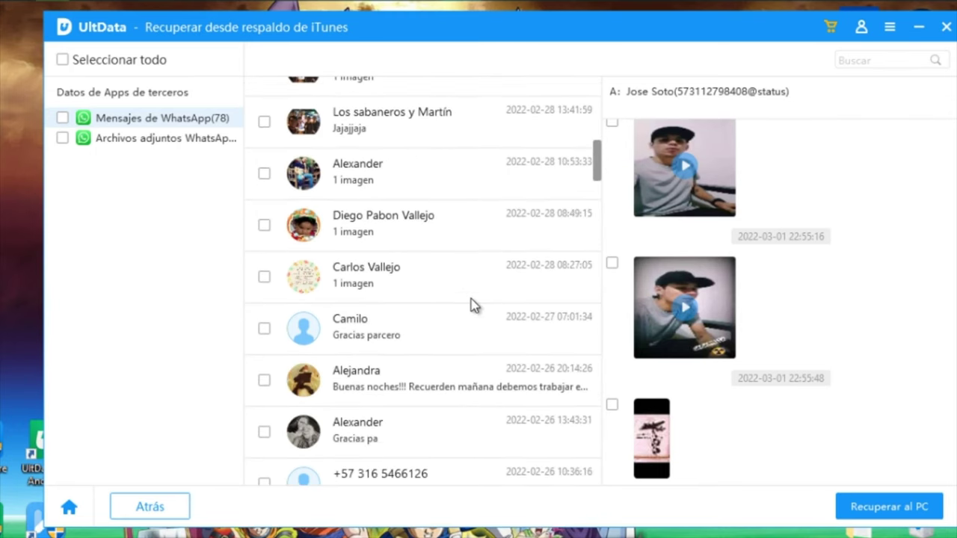
left_click(402, 432)
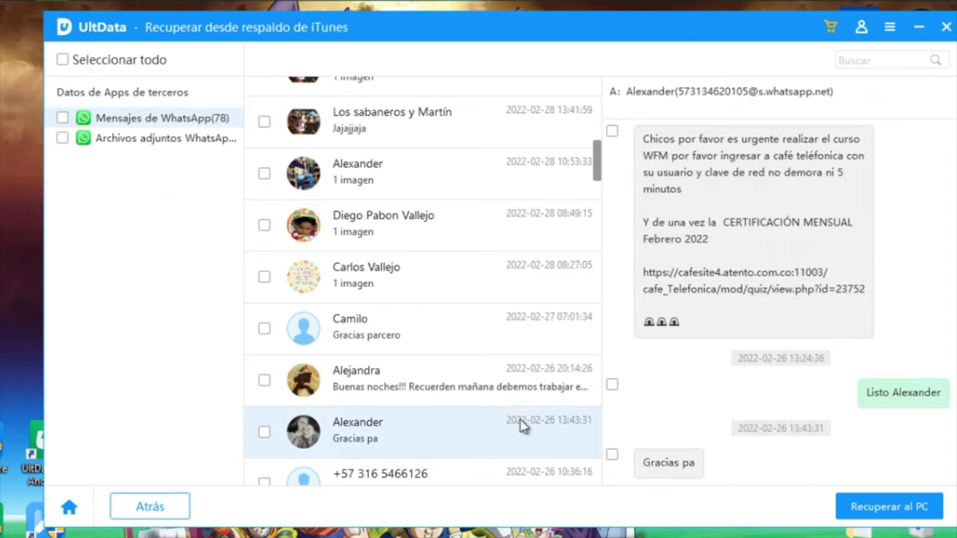
- Tick five messages, from the long reminder through the café message and 'Gracias'
scroll(794, 359, "up", 10)
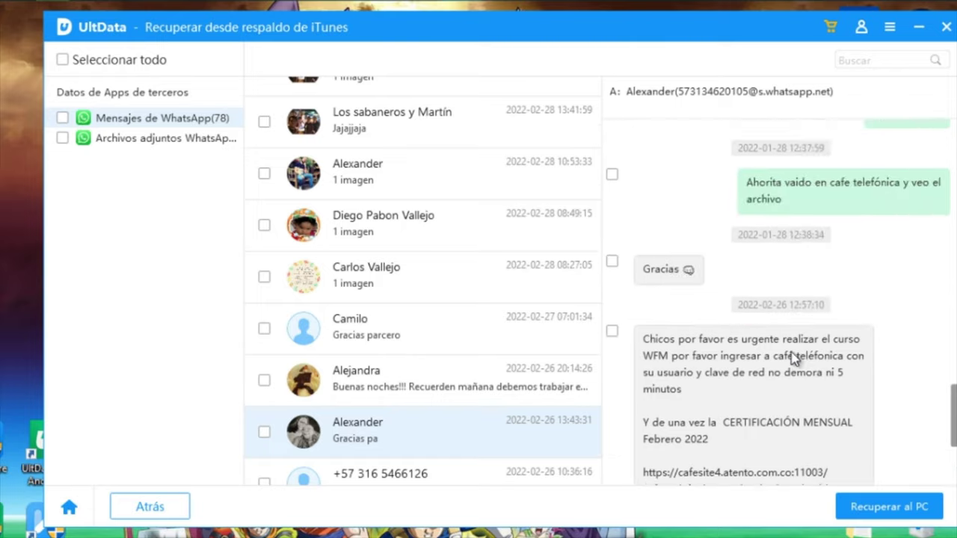
left_click(611, 185)
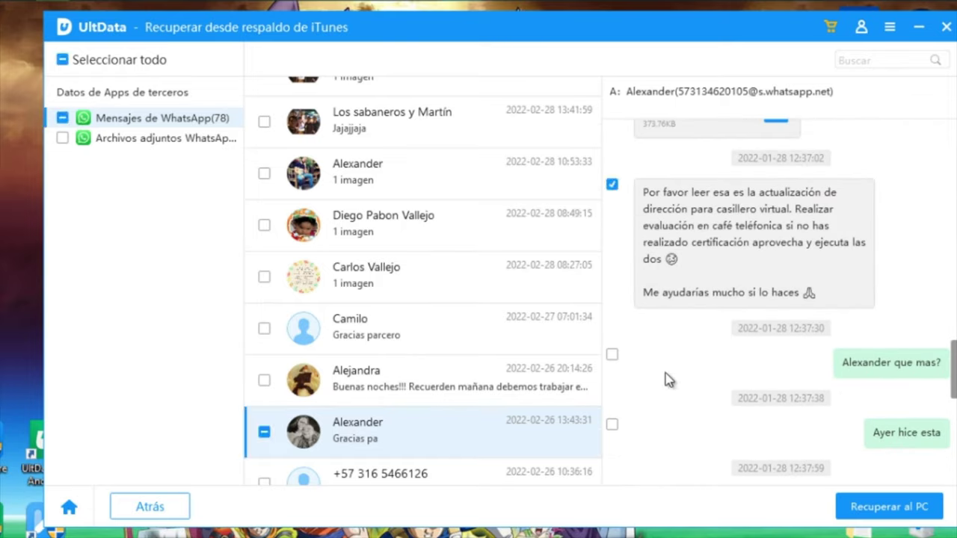
left_click(611, 354)
left_click(612, 425)
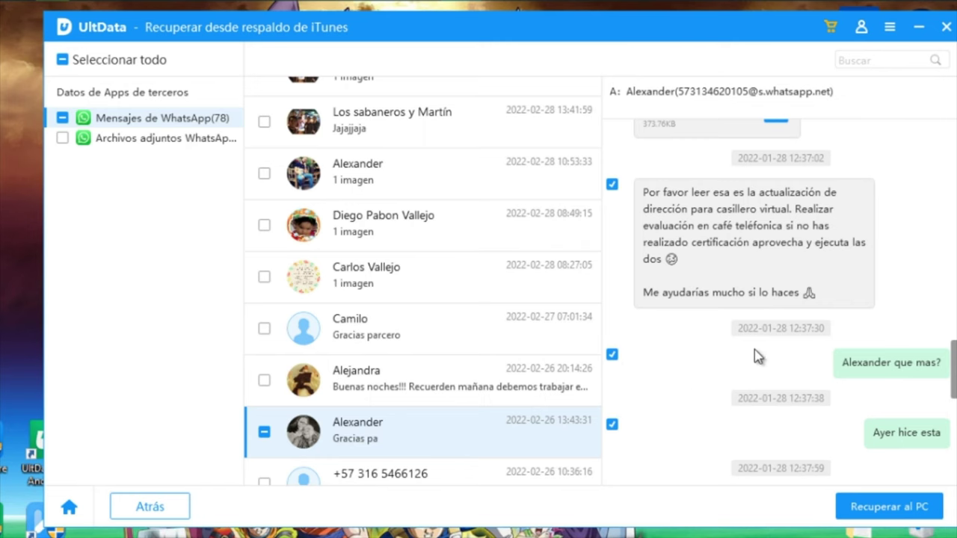
scroll(751, 355, "down", 3)
left_click(613, 375)
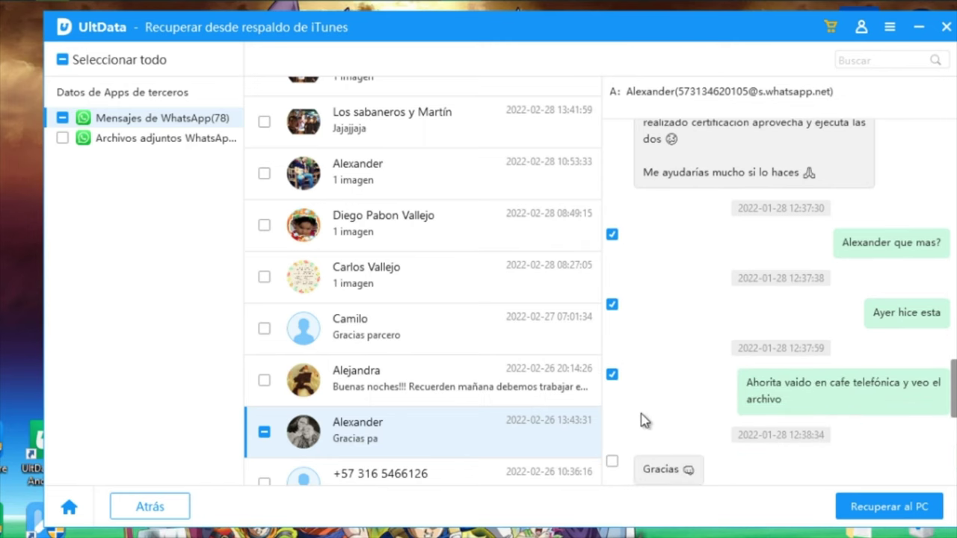
left_click(612, 461)
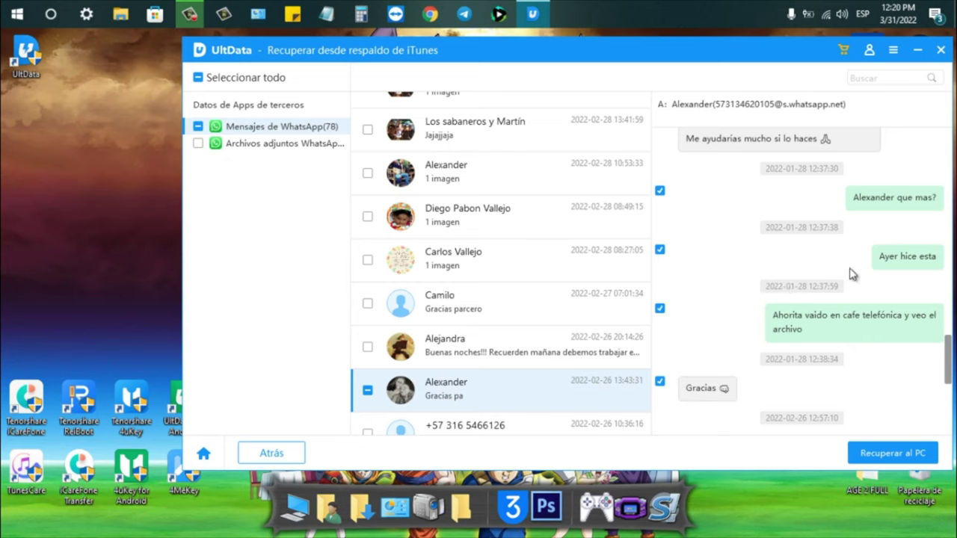
- Export the ticked WhatsApp messages to the Escritorio folder and acknowledge the success notice
left_click(903, 454)
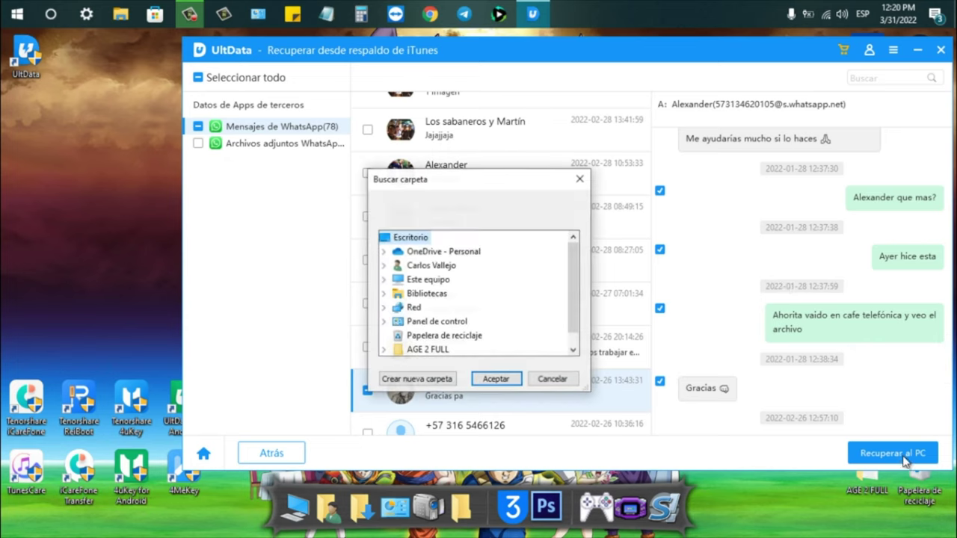
left_click(496, 379)
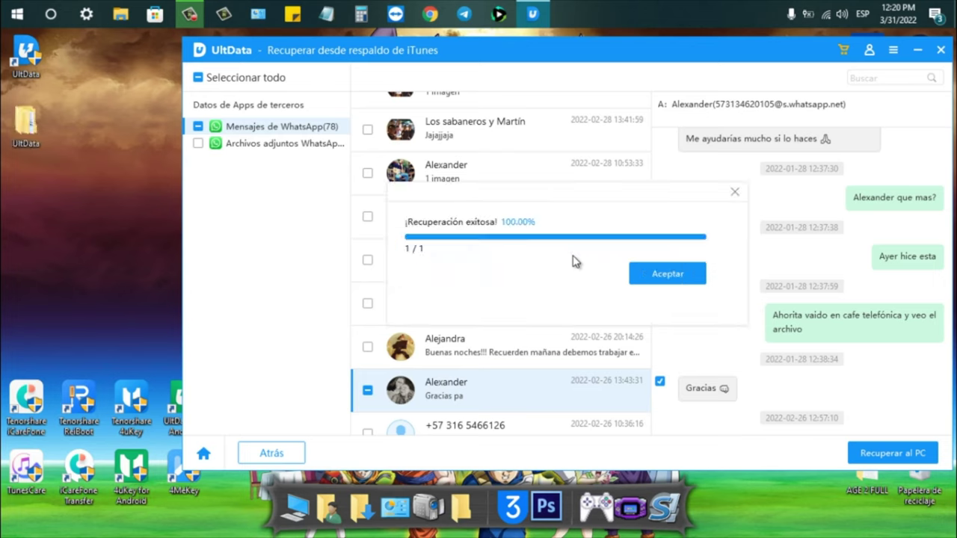
left_click(665, 275)
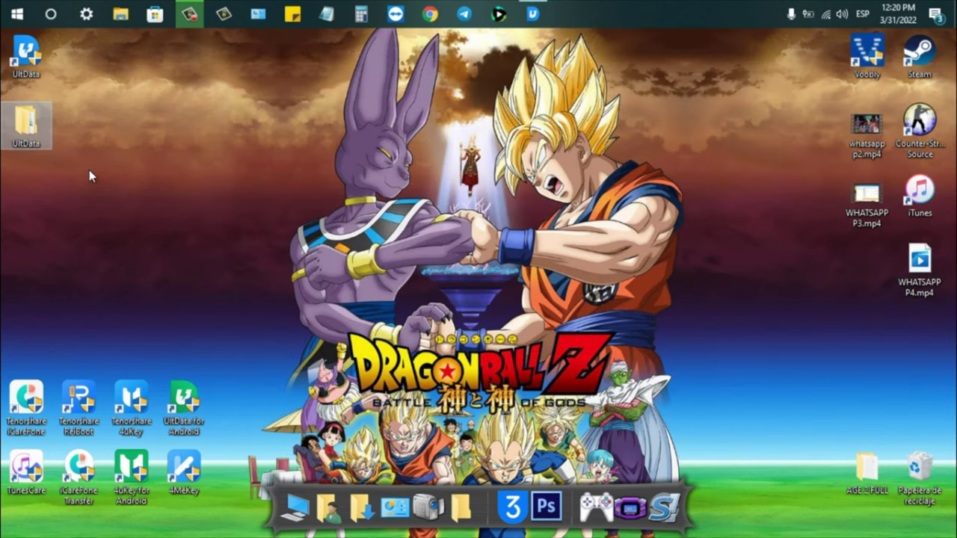
- Browse UltData, the phone folder and the 2022-03-31 12.20.16 export into Mensajes de WhatsApp
double_click(42, 129)
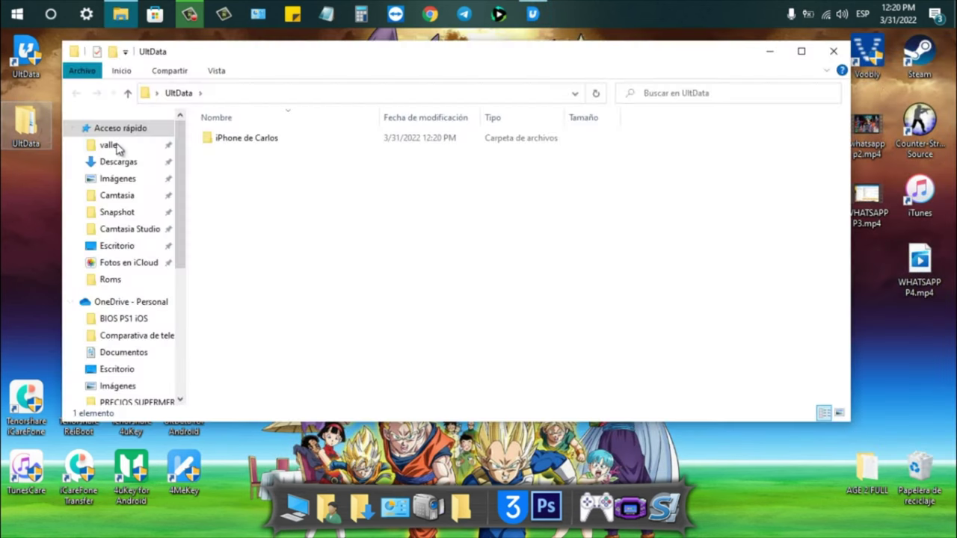
double_click(245, 142)
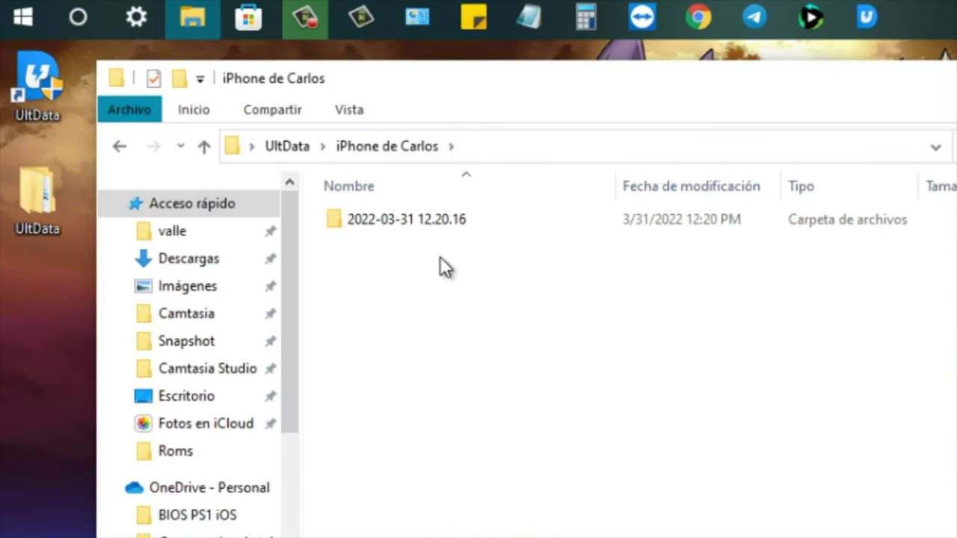
left_click(419, 227)
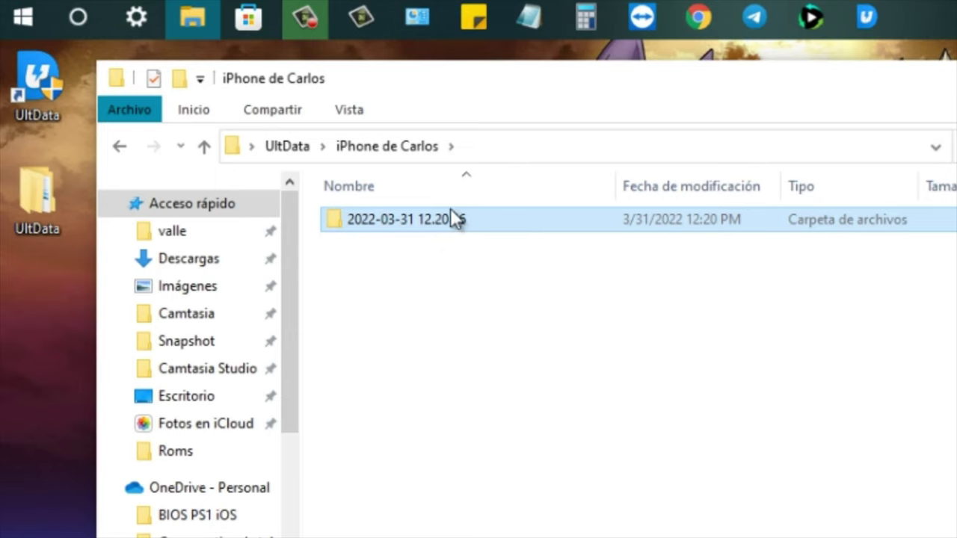
double_click(452, 218)
left_click(445, 224)
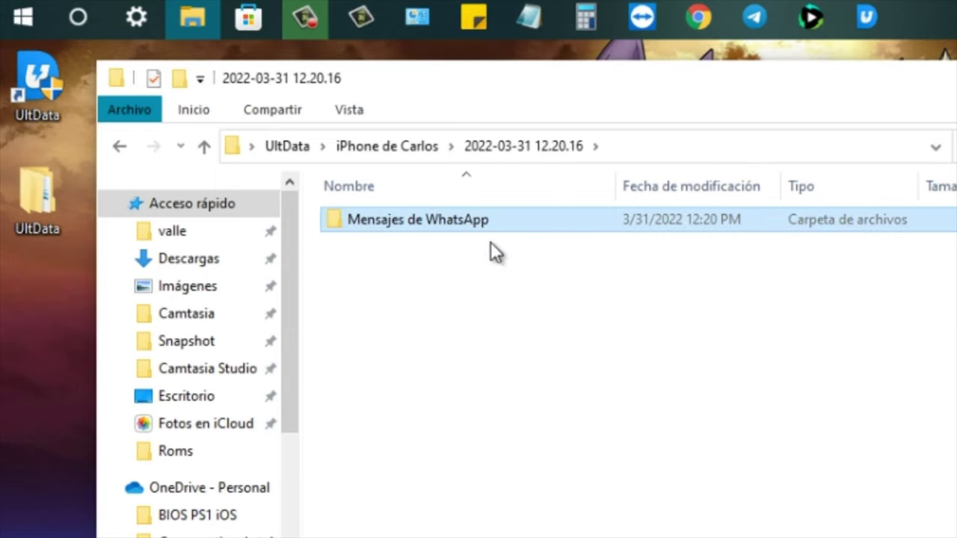
double_click(446, 215)
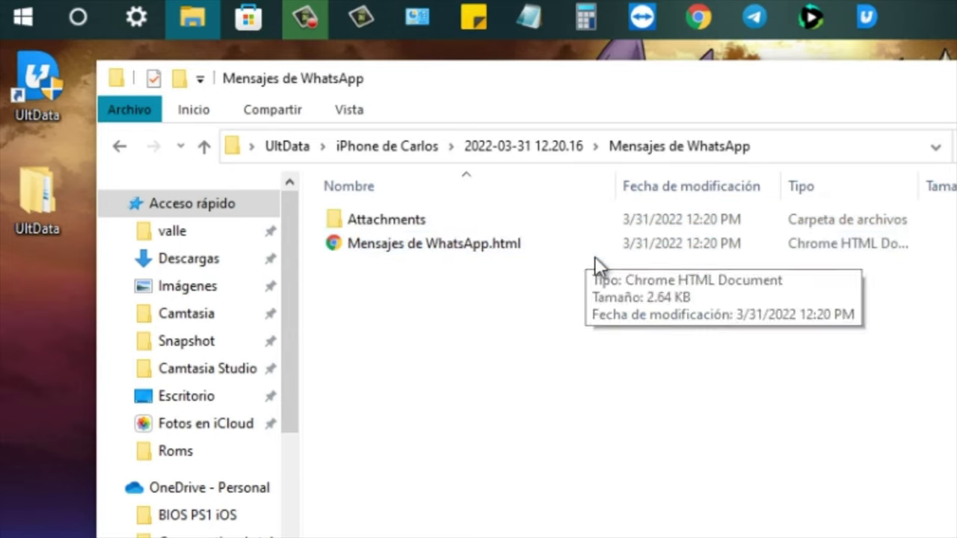
- Check the Attachments folder, then open Mensajes de WhatsApp.html in the browser
double_click(445, 222)
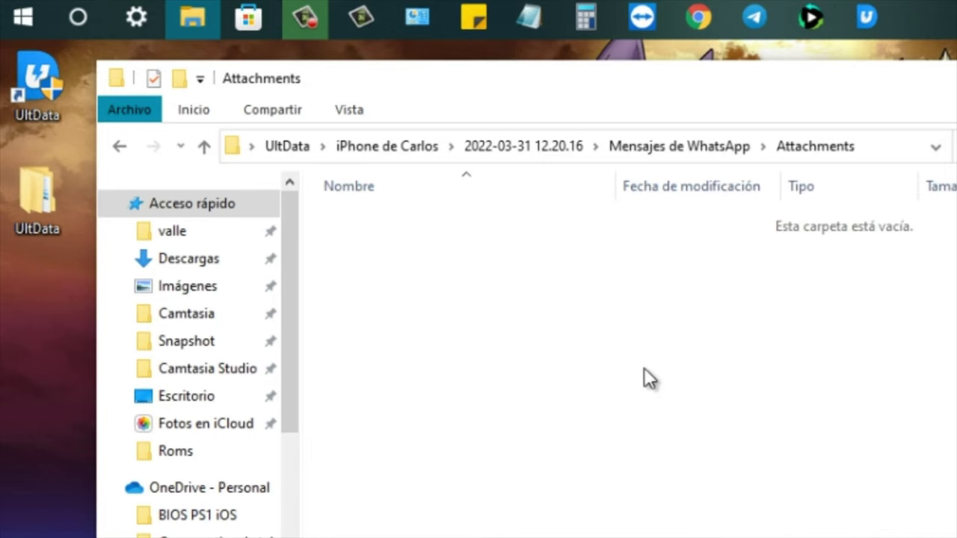
left_click(673, 154)
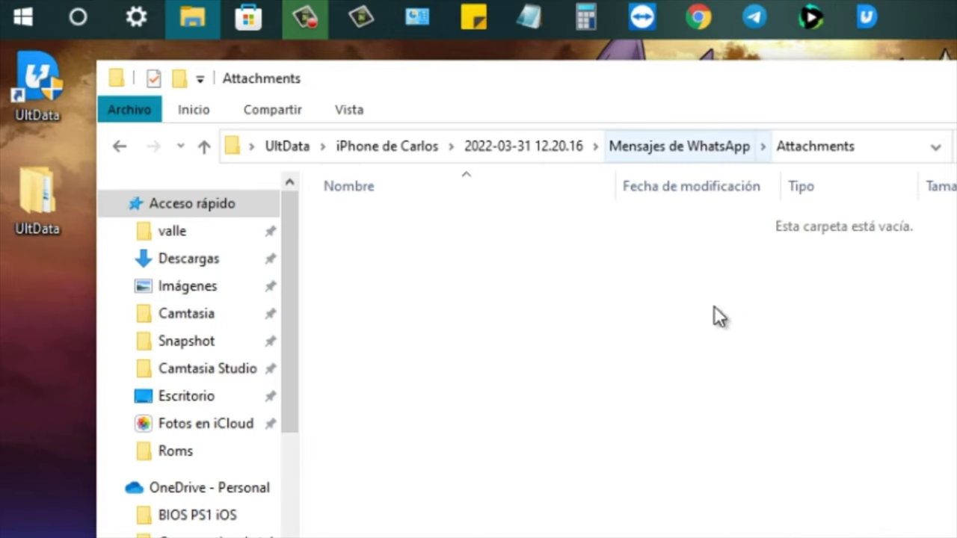
left_click(492, 337)
left_click(436, 245)
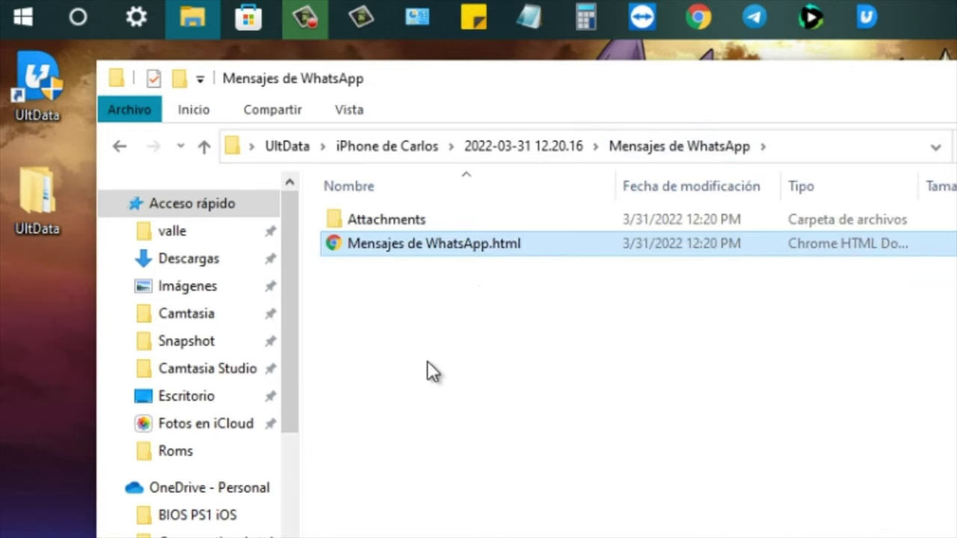
double_click(469, 246)
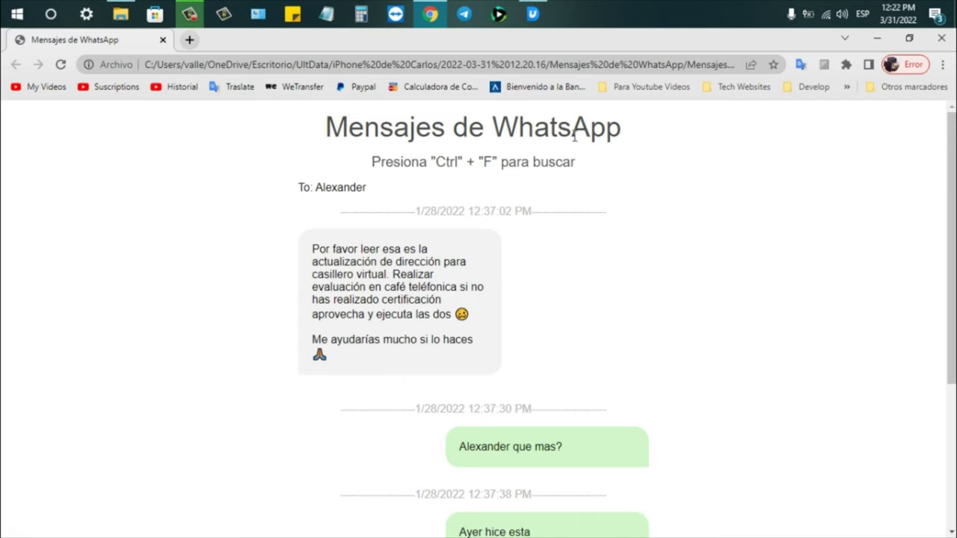
- Inspect the page heading, recipient name and first timestamp, then scroll through the exported messages
left_click_drag(590, 157, 458, 146)
left_click(457, 146)
triple_click(449, 131)
left_click(586, 154)
double_click(340, 187)
triple_click(435, 210)
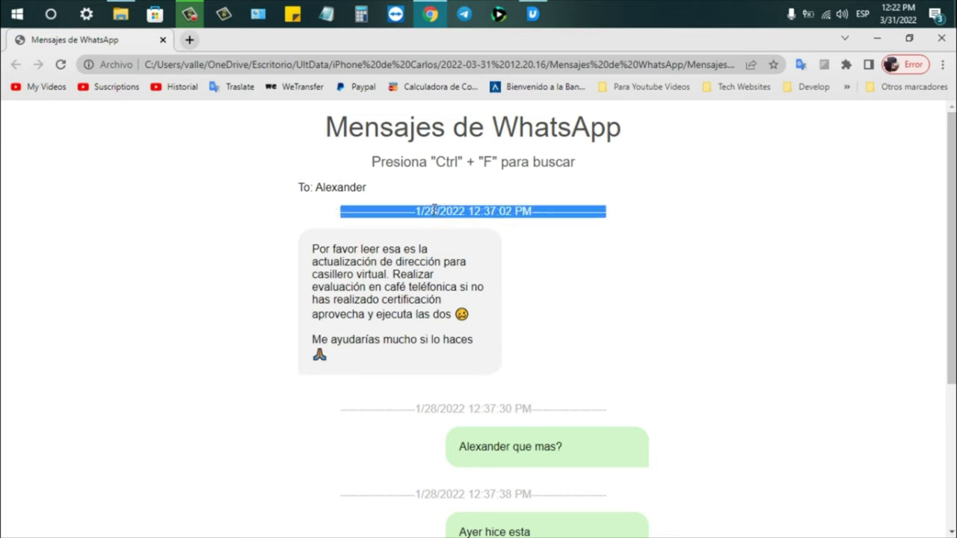
left_click(390, 254)
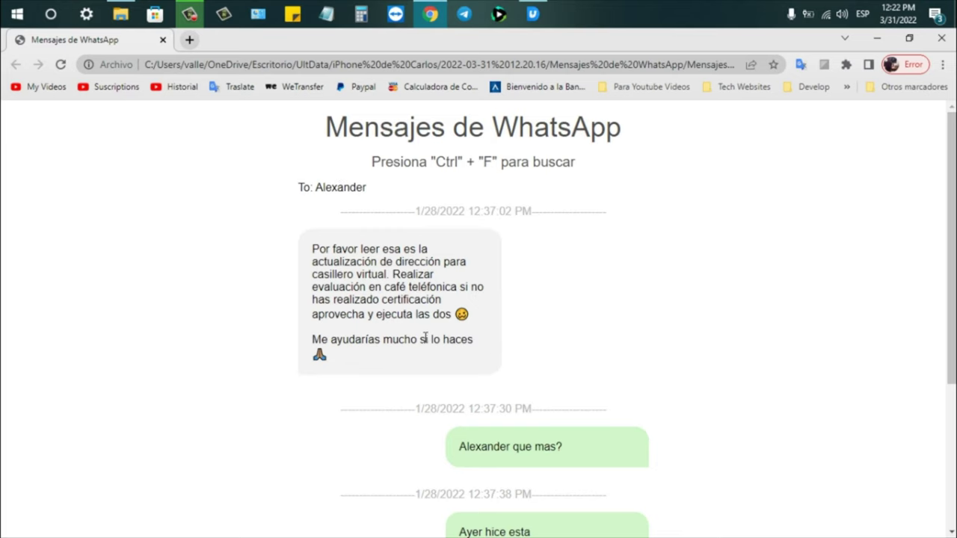
scroll(452, 313, "down", 3)
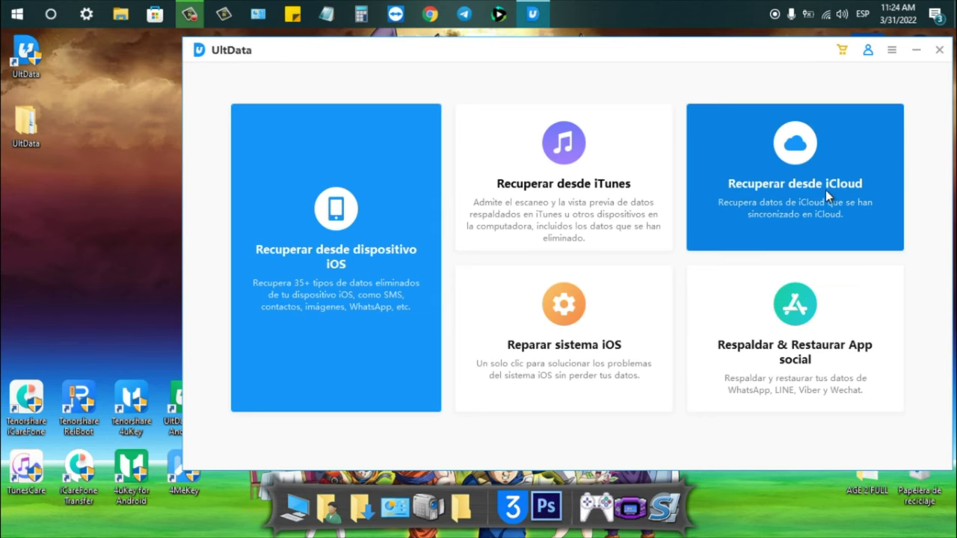
- Choose the Recuperar desde iCloud recovery mode from the UltData home screen
left_click(825, 190)
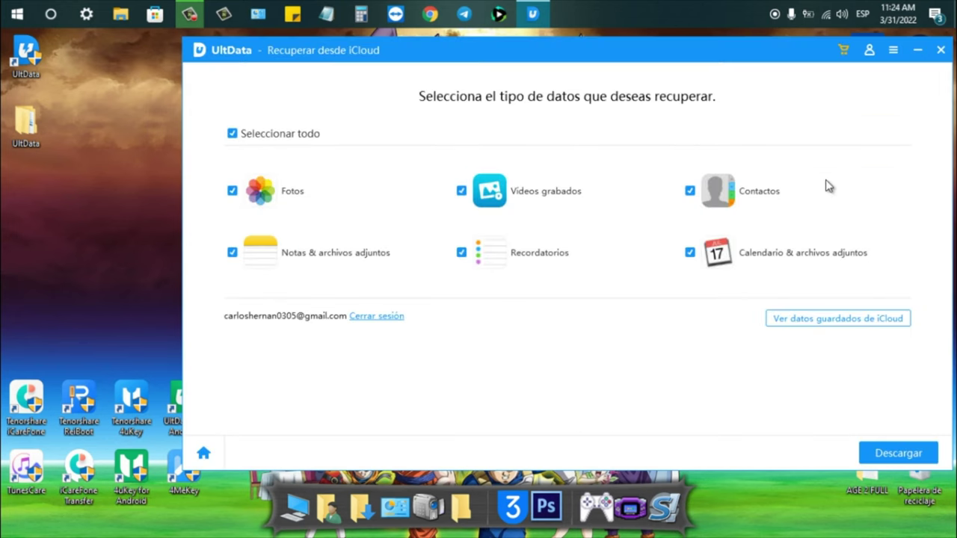